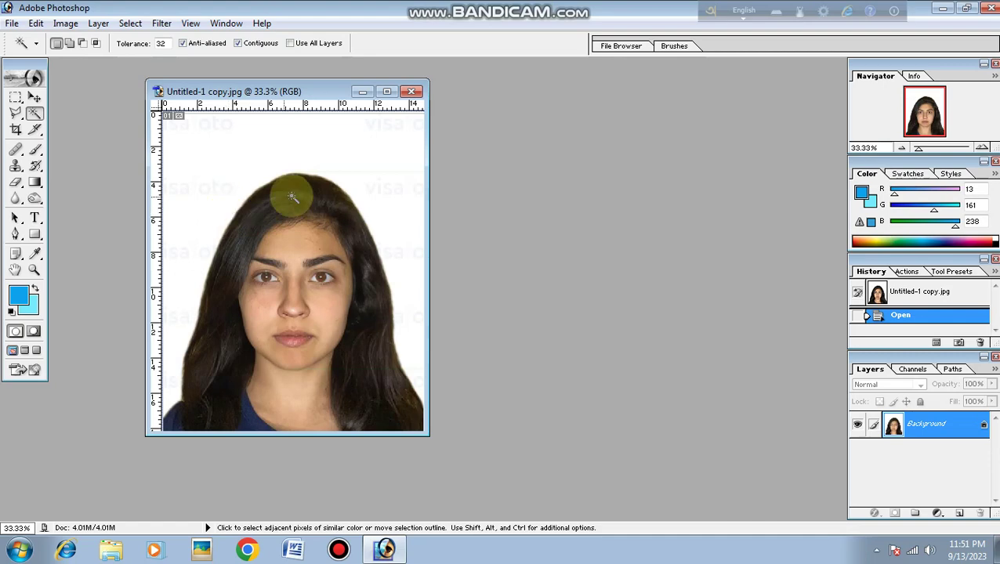
- Maximize the portrait's window and sample the skin tone beside the nose on the right-hand cheek as the foreground colour
click(386, 92)
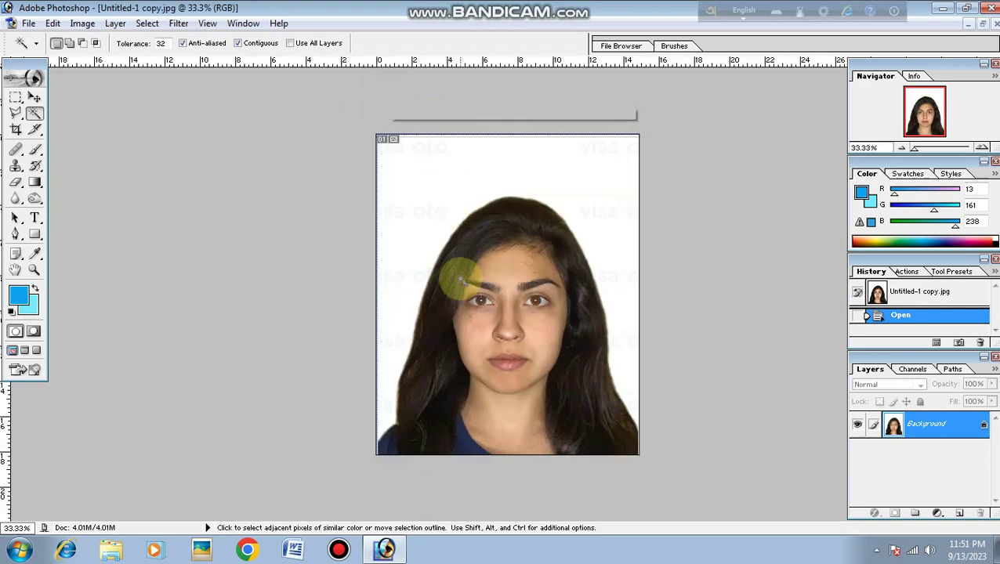
key(ctrl+space)
click(526, 356)
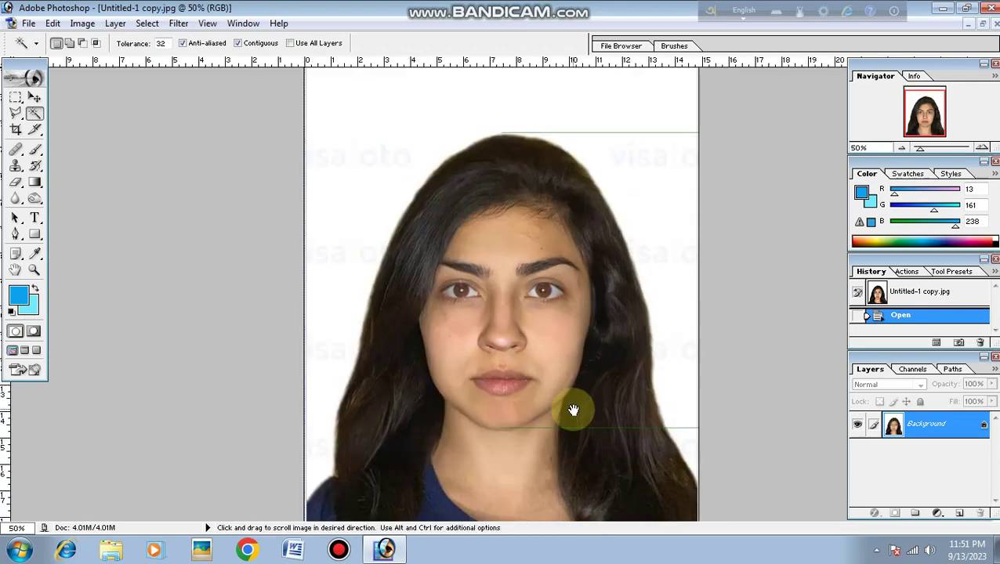
key(ctrl+space)
click(502, 389)
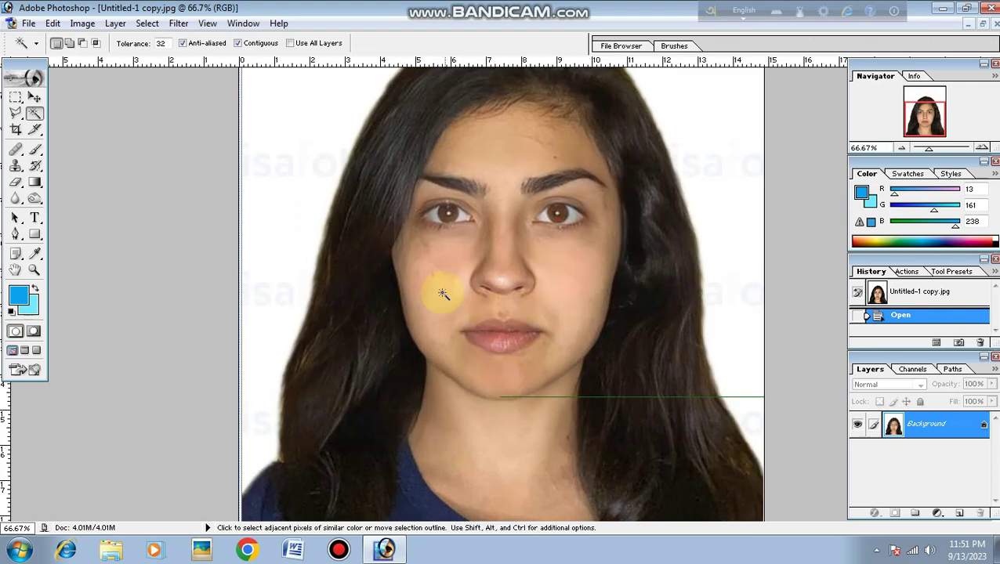
key(ctrl+space)
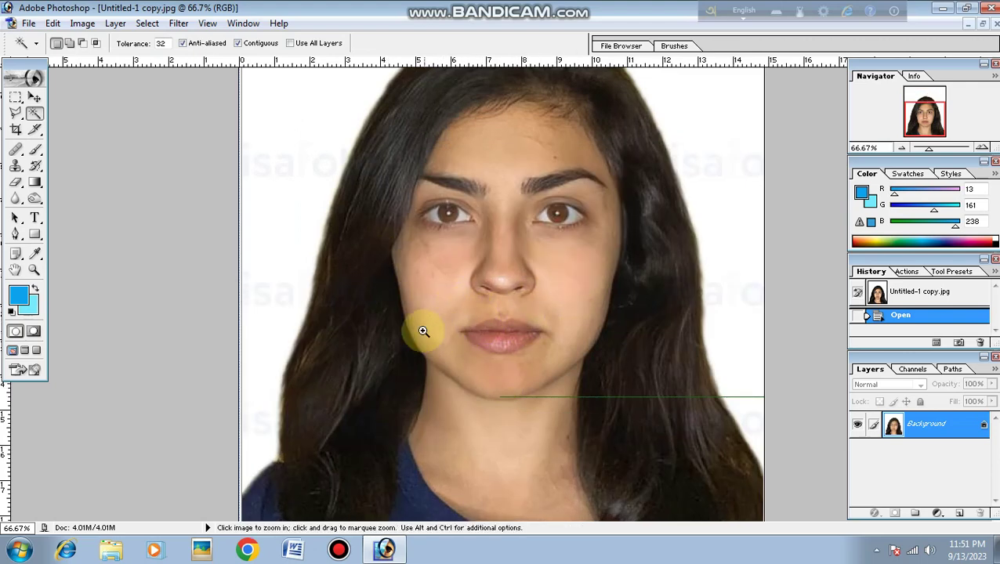
ctrl+alt+click(402, 322)
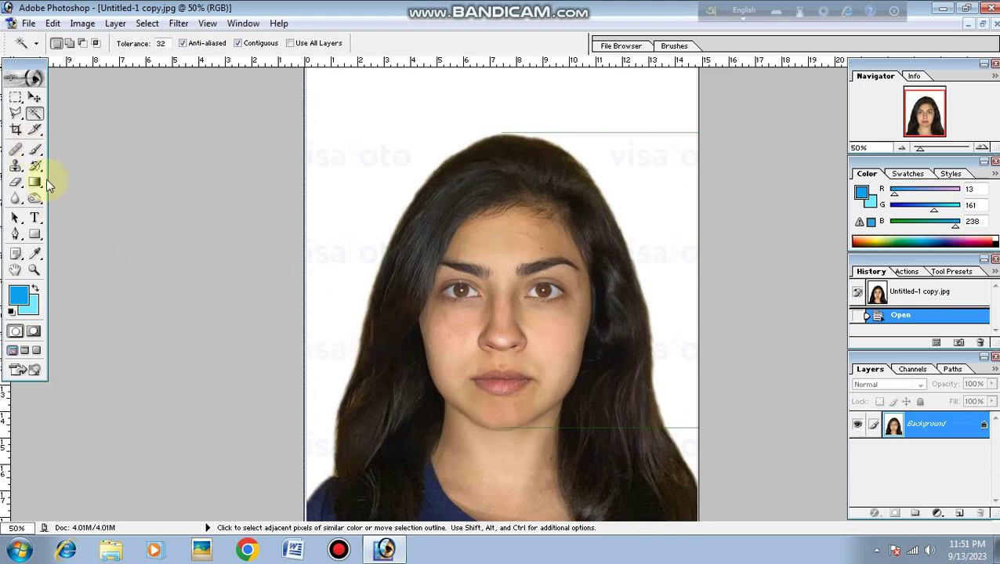
click(37, 257)
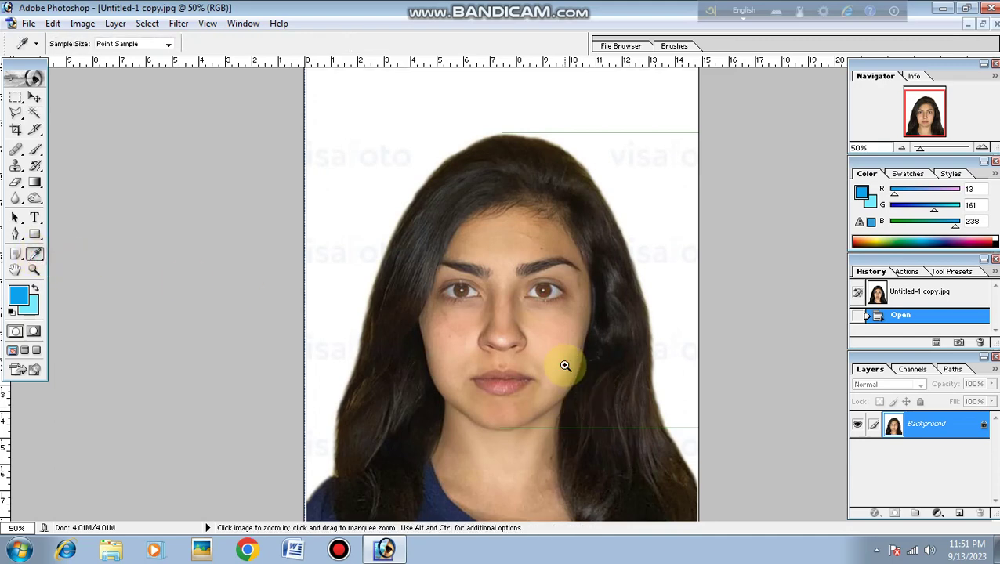
key(ctrl+plus)
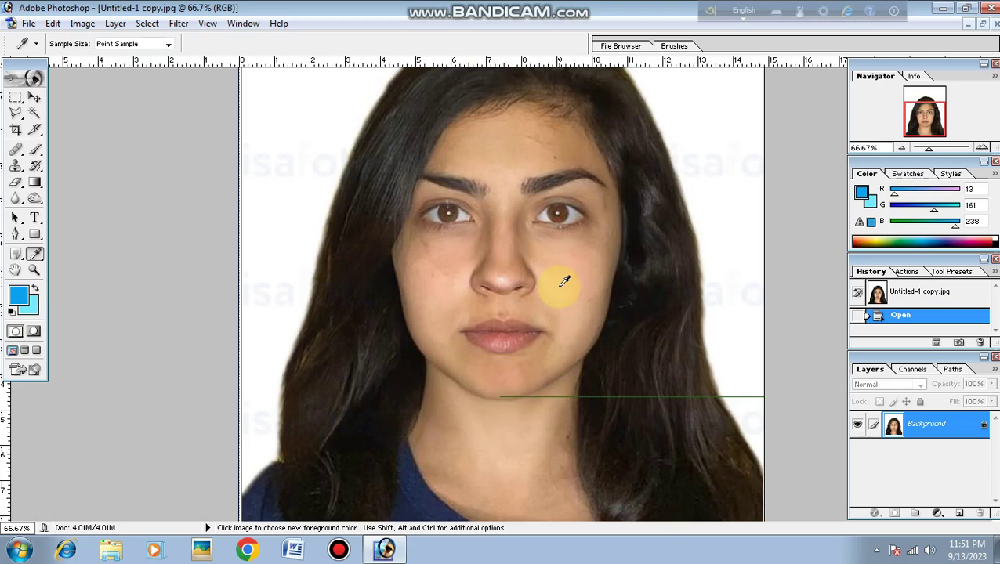
click(561, 285)
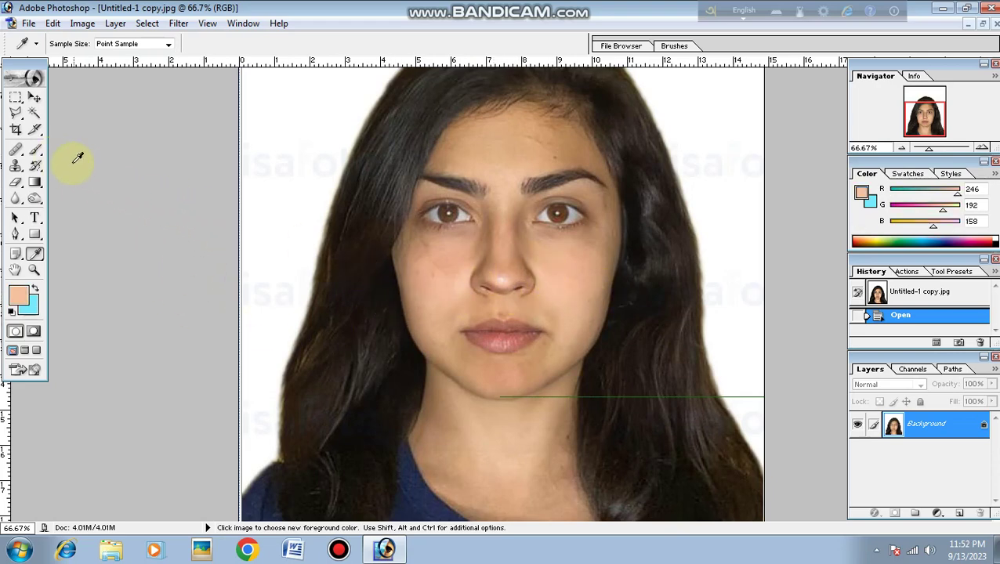
- Set the Brush tool's master diameter to 83 px and dab the sampled tone over the left-hand cheek
click(35, 153)
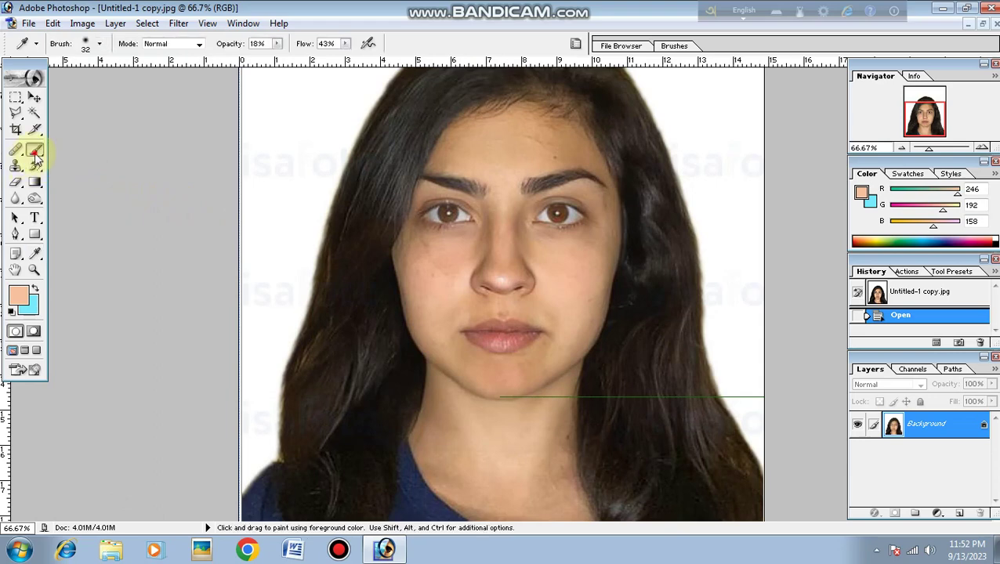
right_click(436, 256)
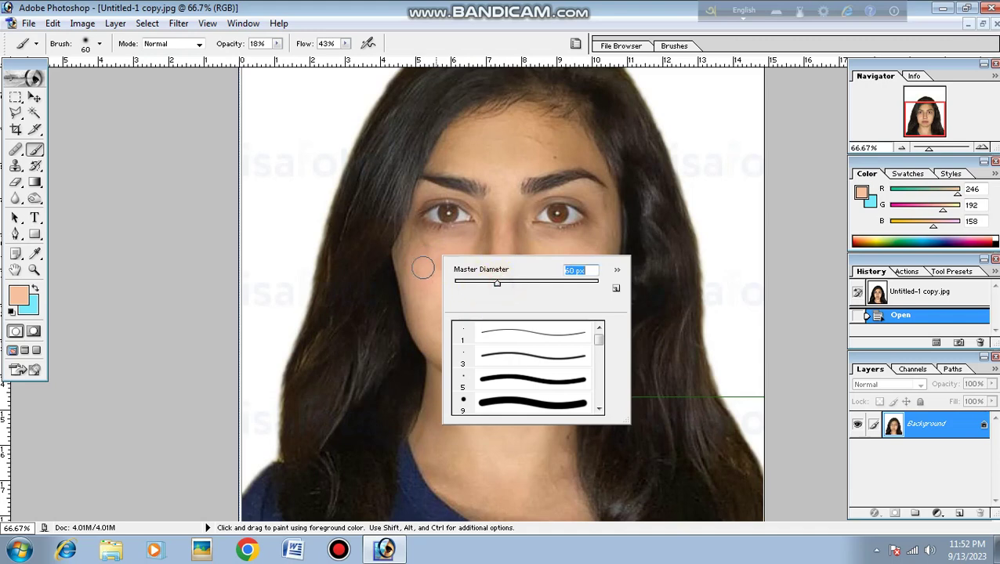
drag(512, 282, 515, 282)
click(426, 266)
click(434, 270)
- Sample a pinker skin tone from the face and brush it over the small spots on the left-hand cheek
ctrl+click(469, 285)
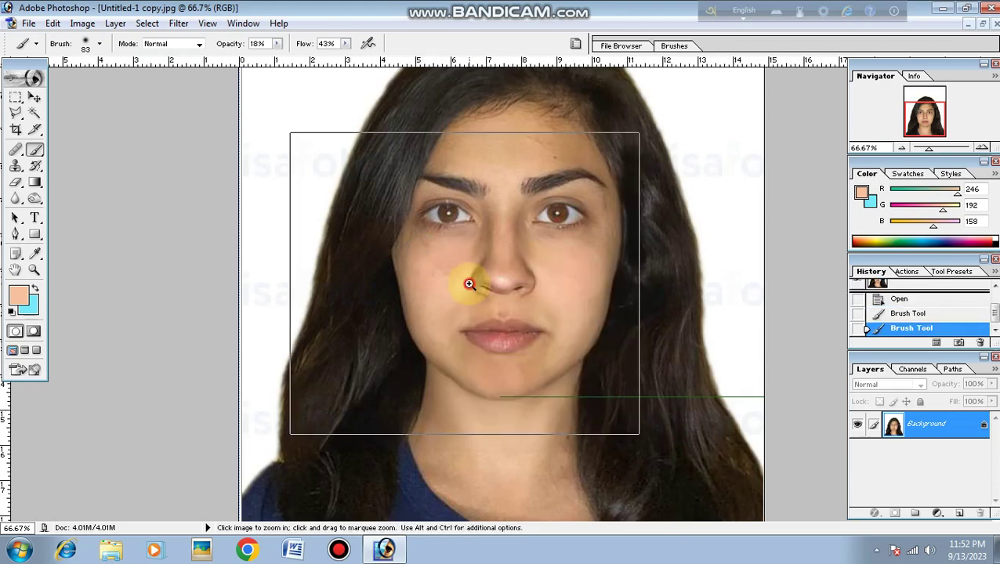
ctrl+click(529, 324)
drag(674, 183, 850, 220)
drag(536, 314, 456, 279)
drag(665, 347, 545, 300)
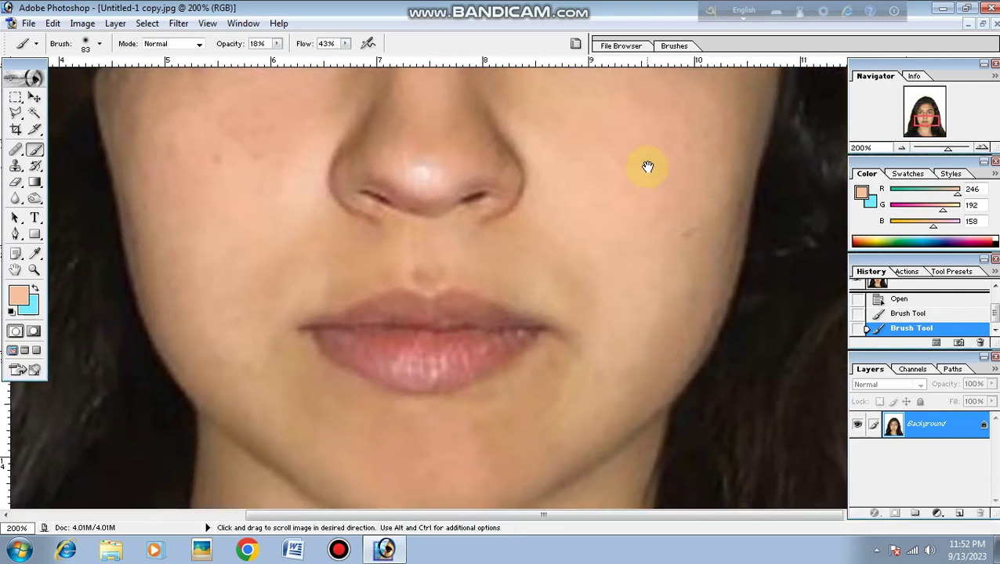
drag(203, 204, 382, 223)
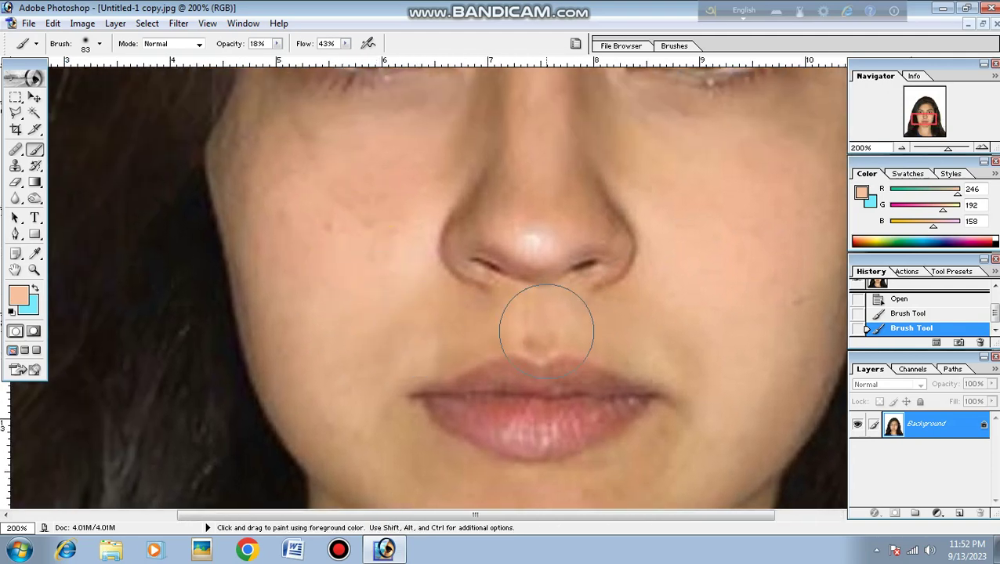
drag(707, 299, 640, 286)
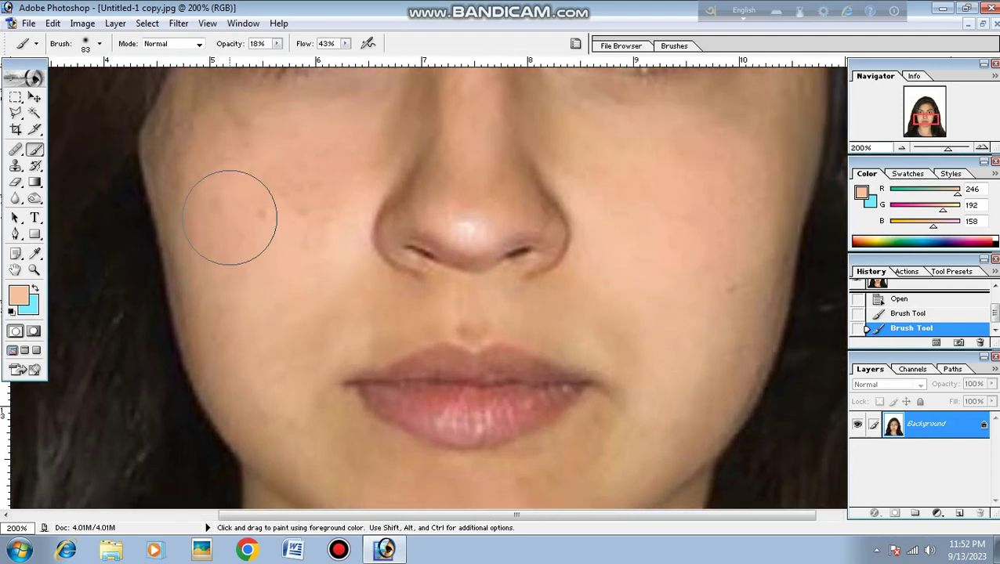
click(36, 255)
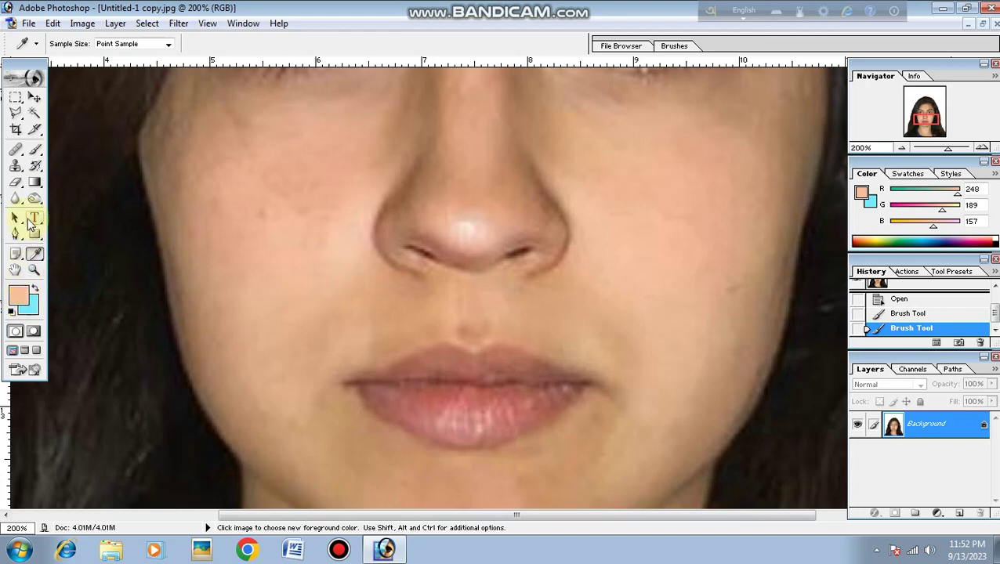
click(34, 155)
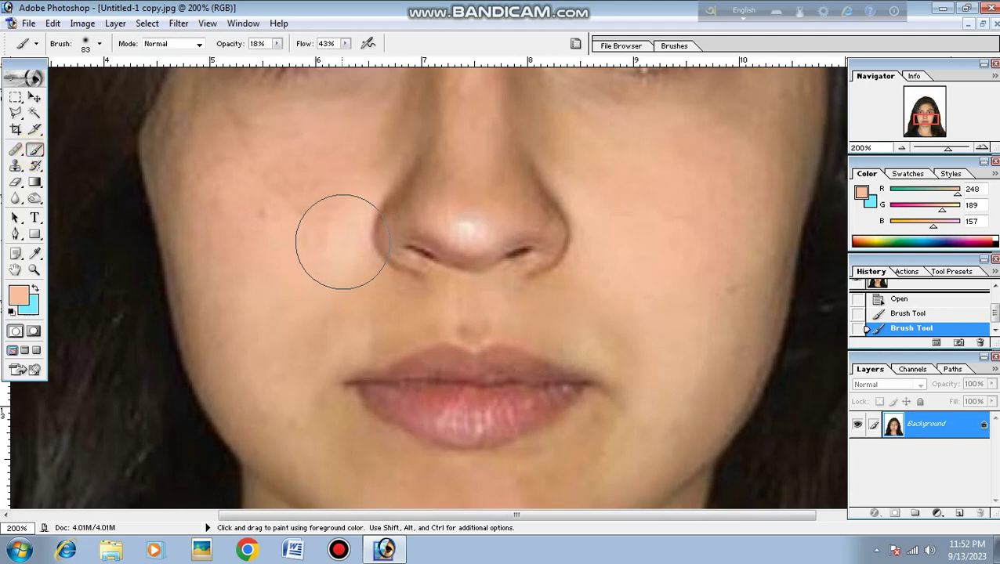
mouse_move(232, 286)
mouse_down()
mouse_move(256, 211)
mouse_move(303, 254)
mouse_move(321, 182)
mouse_move(248, 308)
mouse_move(299, 146)
mouse_move(236, 248)
mouse_move(259, 233)
mouse_up()
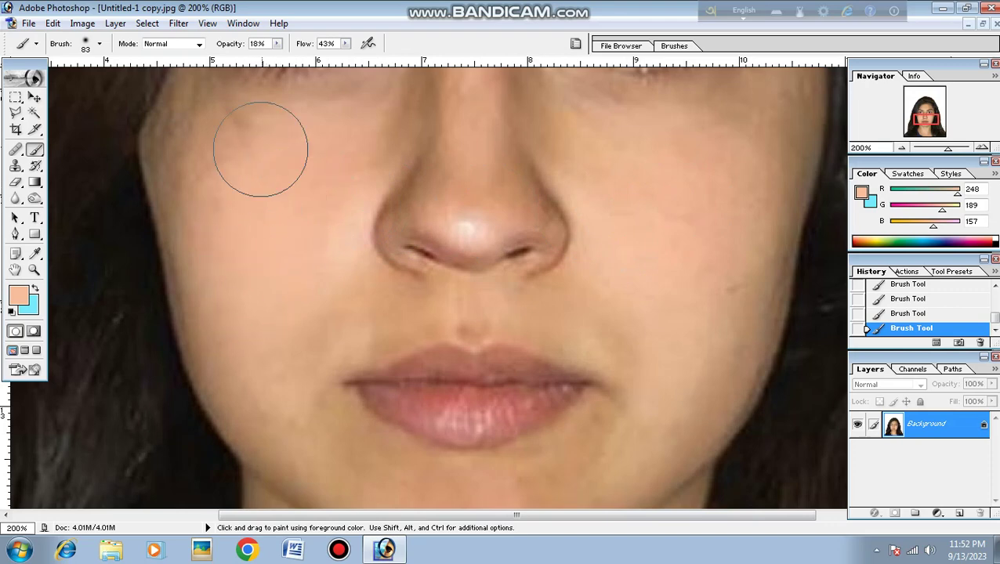
- Set the brush diameter to 43 px and touch up the upper left-hand cheek
drag(301, 250, 384, 248)
right_click(333, 161)
drag(402, 191, 384, 192)
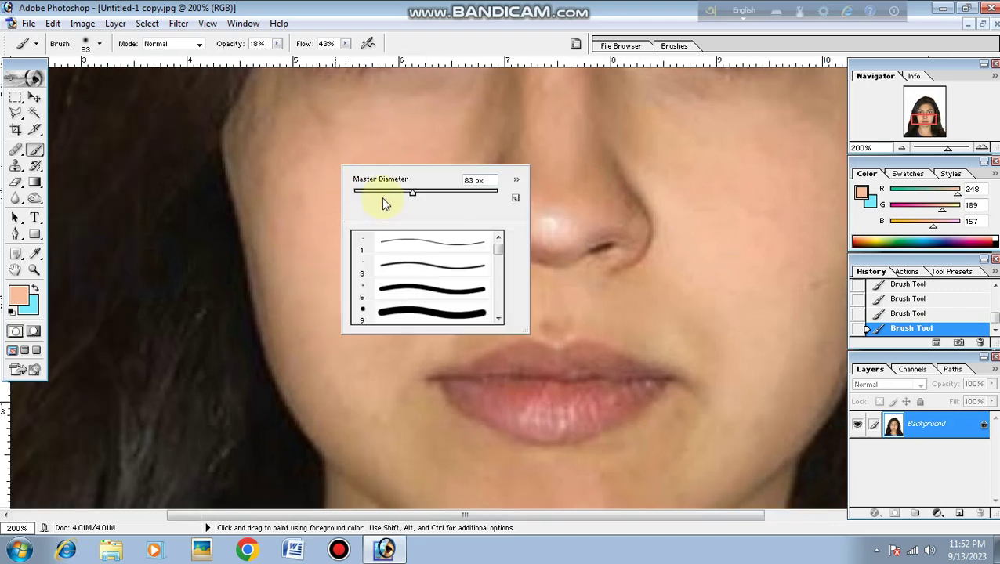
click(312, 151)
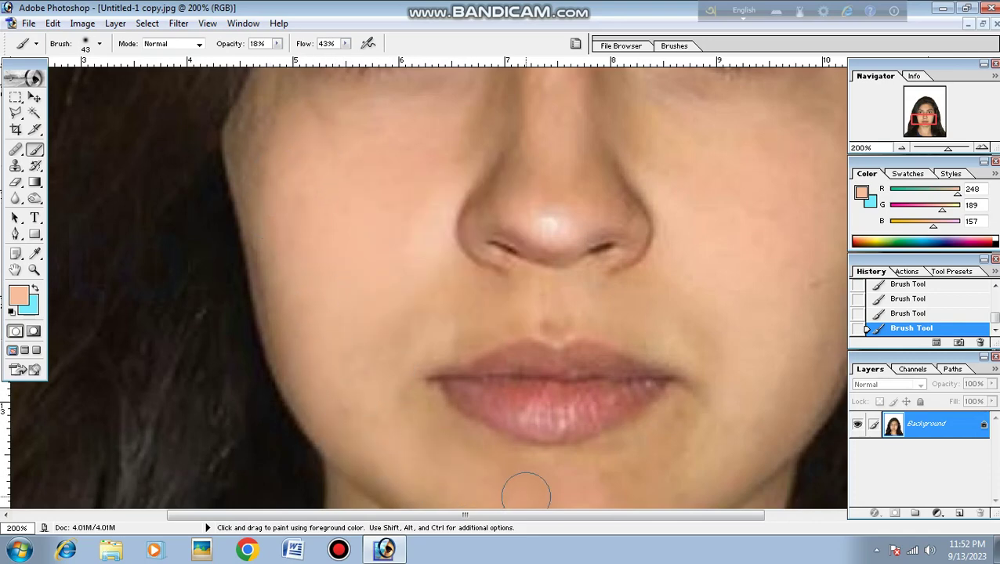
- Brush the skin tone over the chin and the area beneath the lower lip
key(space)
mouse_move(666, 484)
mouse_down()
mouse_move(574, 429)
mouse_move(476, 424)
mouse_move(498, 432)
mouse_up()
drag(343, 373, 379, 405)
drag(577, 423, 531, 395)
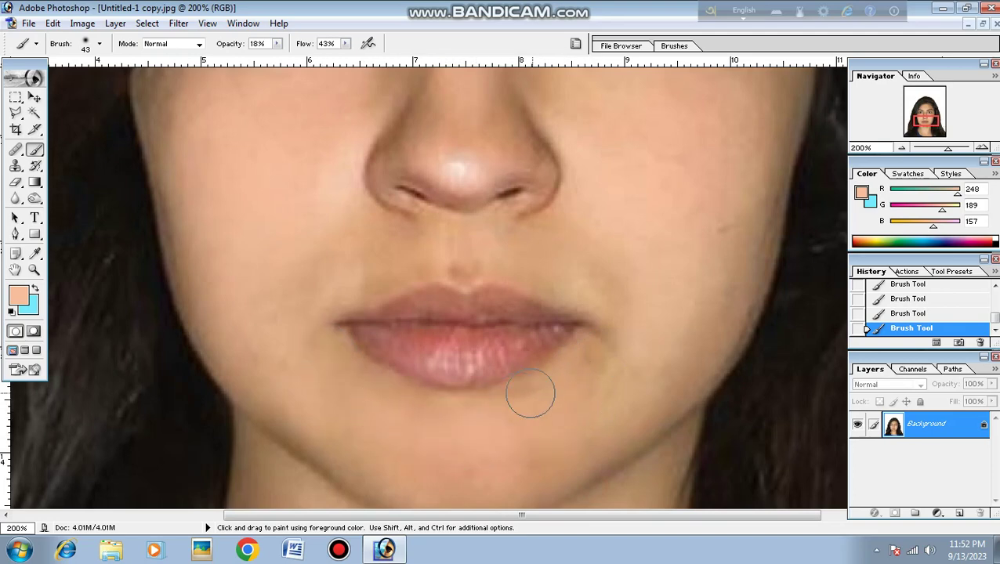
key(space)
drag(560, 455, 645, 337)
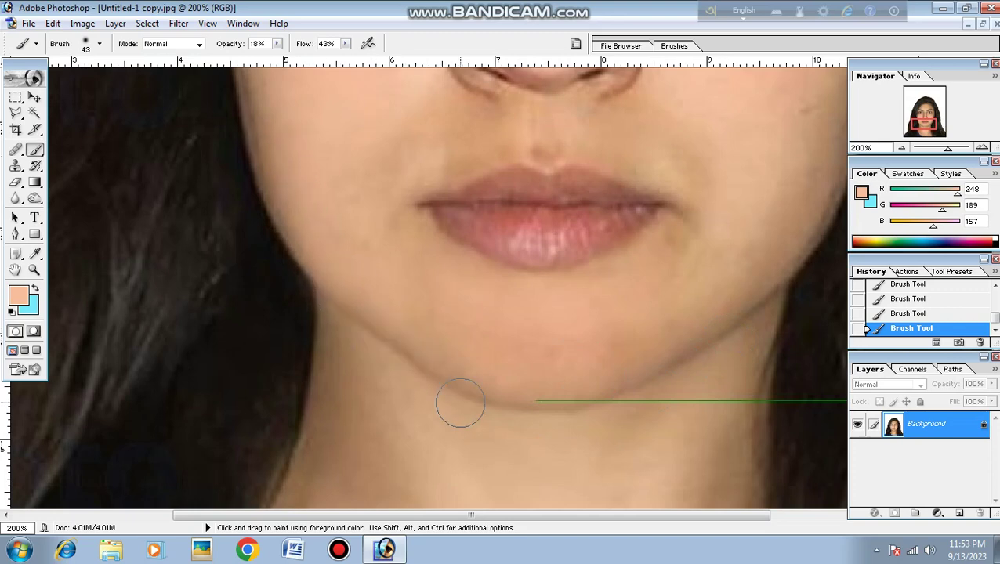
- Paint over the shadows along the outer left-hand cheek and under the left-hand eye
key(space)
drag(422, 268, 530, 477)
drag(384, 272, 391, 335)
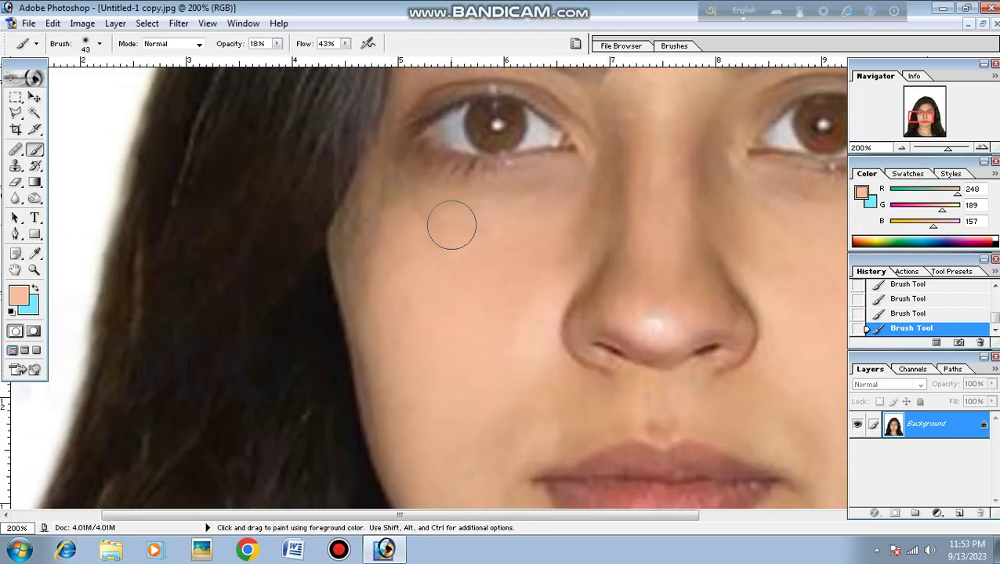
mouse_move(394, 200)
mouse_down()
mouse_move(364, 234)
mouse_move(357, 271)
mouse_up()
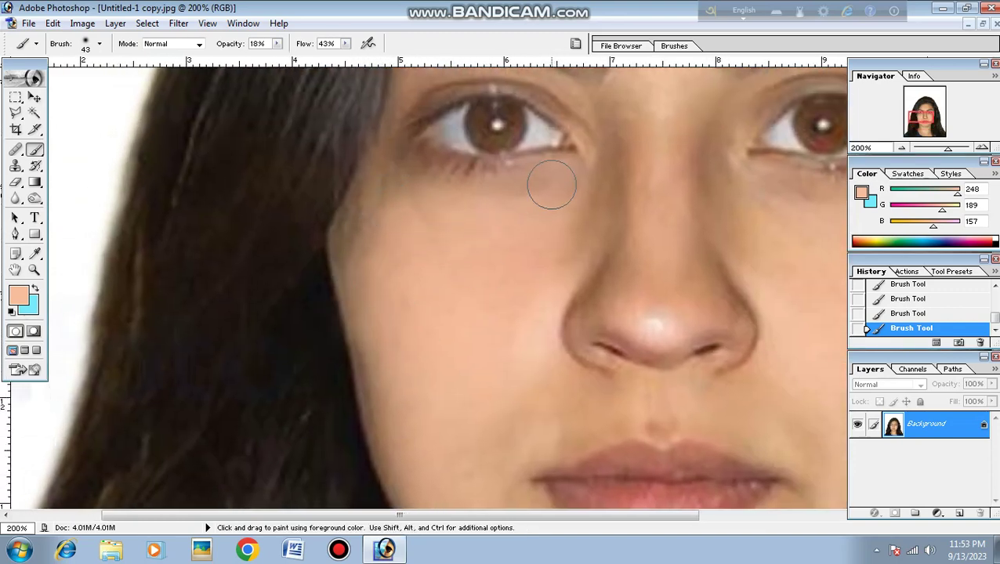
drag(551, 185, 517, 206)
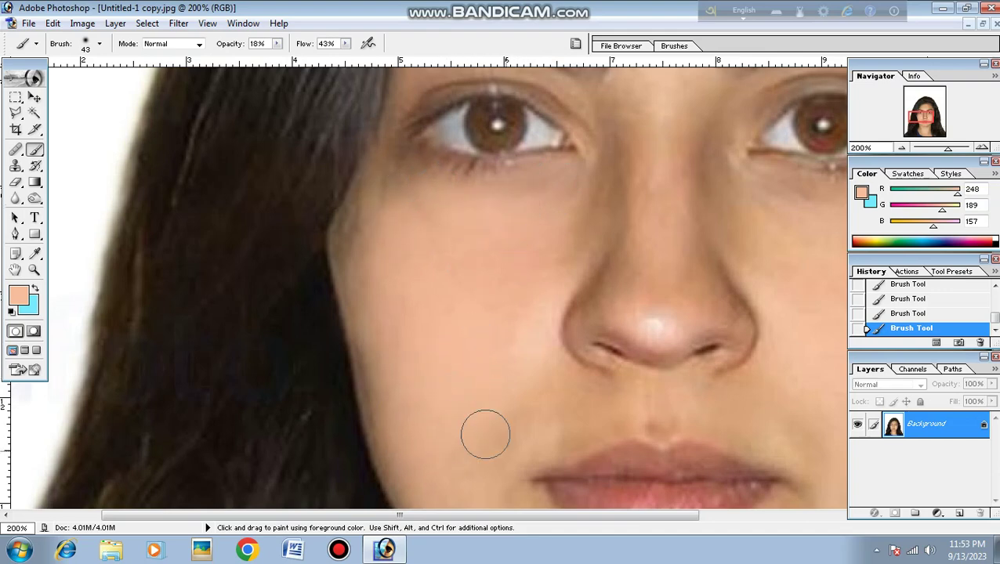
- Even out the skin of the lower cheeks and beside the corners of the mouth with brush strokes
key(space)
drag(607, 464, 481, 355)
drag(692, 351, 540, 365)
key(space)
drag(524, 317, 580, 366)
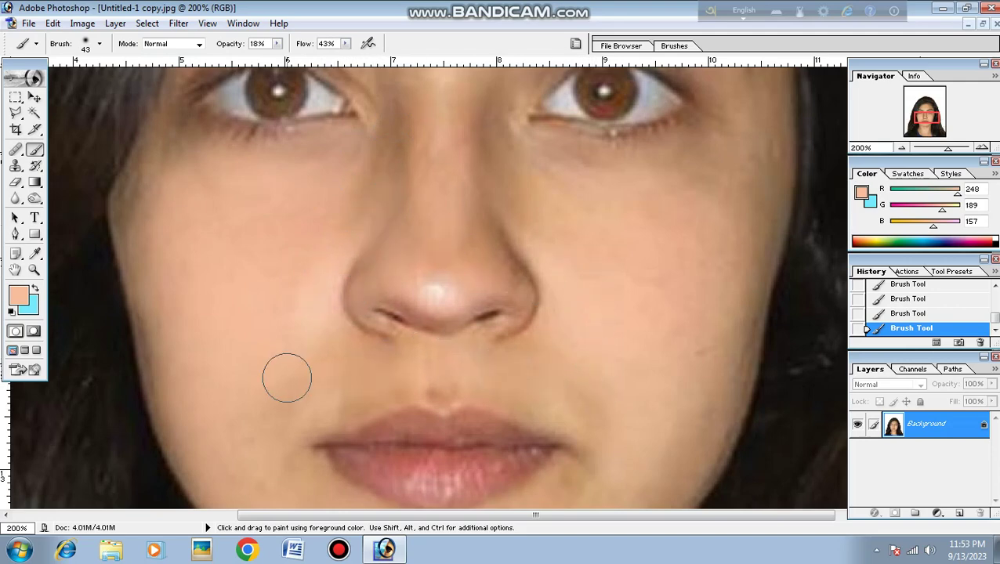
drag(573, 395, 576, 309)
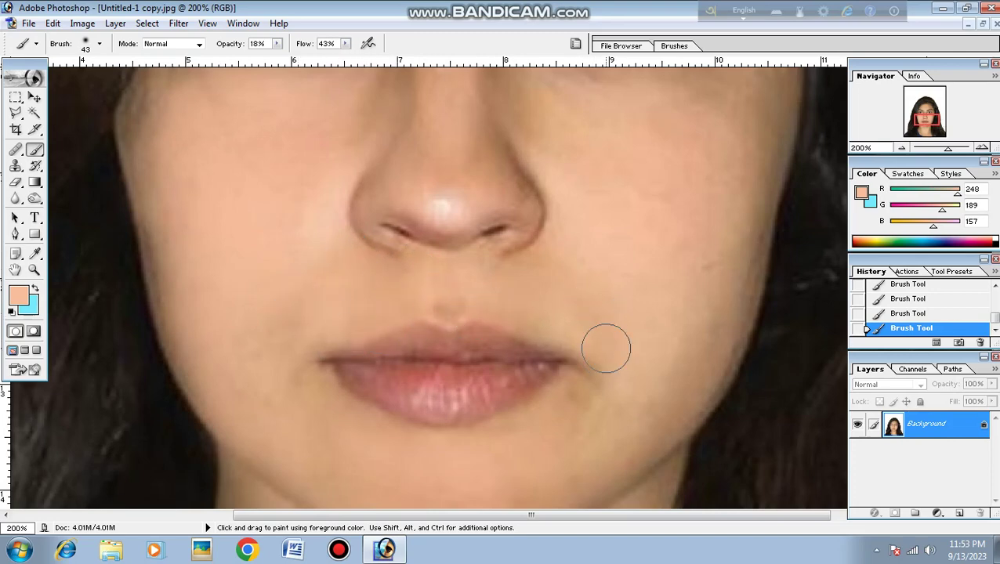
mouse_move(581, 386)
mouse_down()
mouse_move(648, 218)
mouse_move(607, 297)
mouse_move(602, 287)
mouse_up()
- Set the brush diameter to 56 px and blend the left-hand cheek next to the nose
alt+click(544, 261)
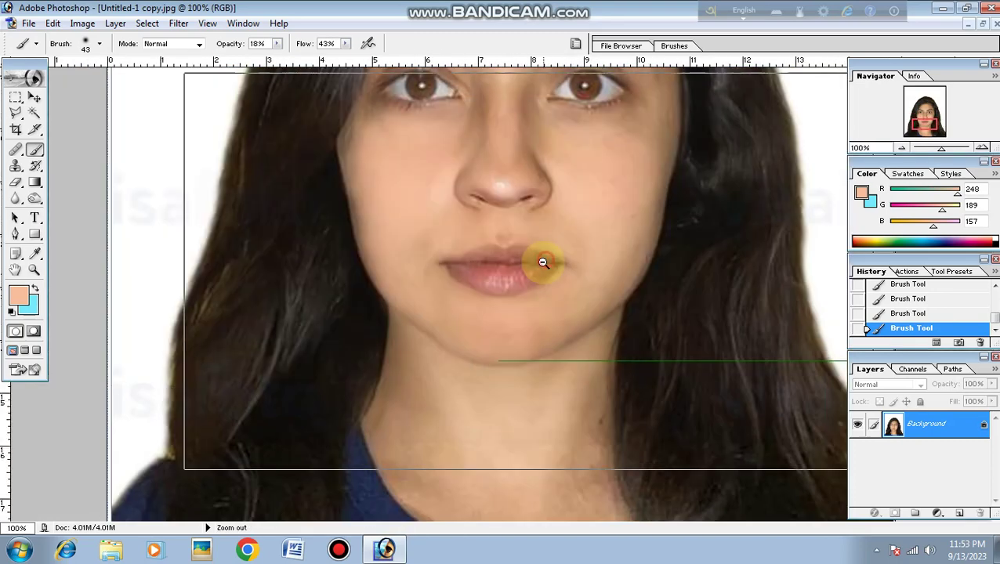
alt+click(542, 262)
right_click(563, 160)
drag(544, 176, 576, 176)
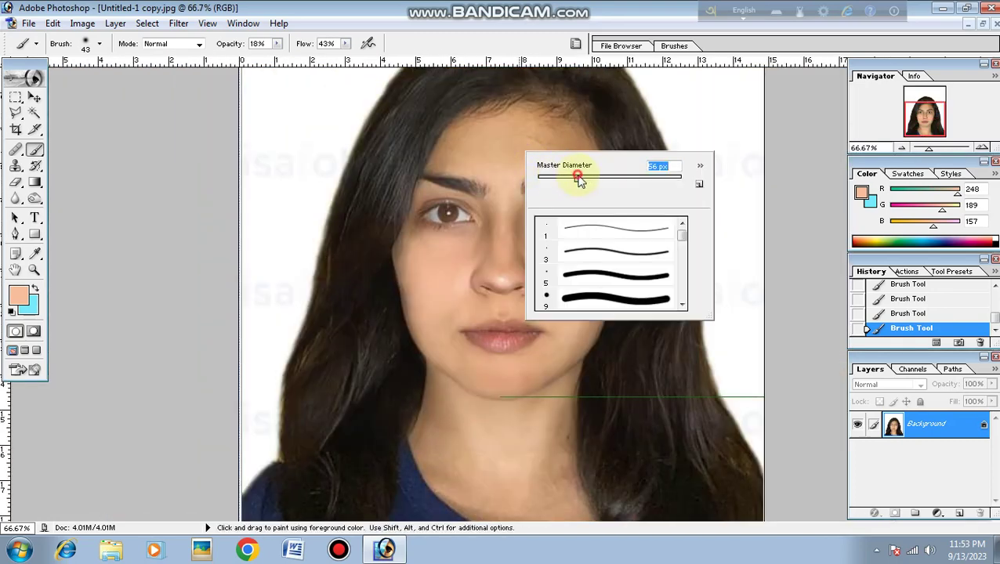
click(455, 267)
- Set the brush diameter to 69 px and smooth the skin on the neck and chin
ctrl+click(542, 259)
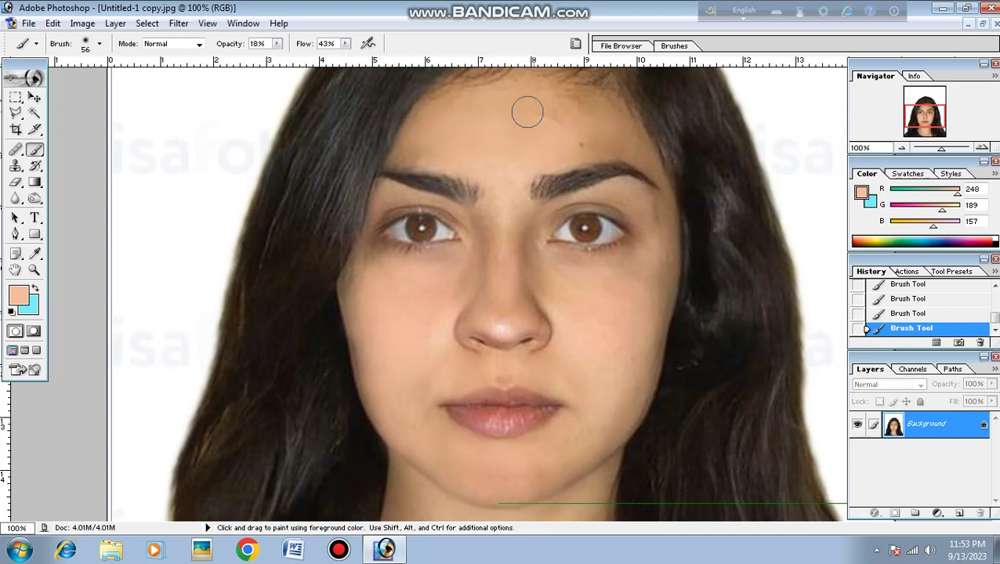
scroll(547, 253, down, 5)
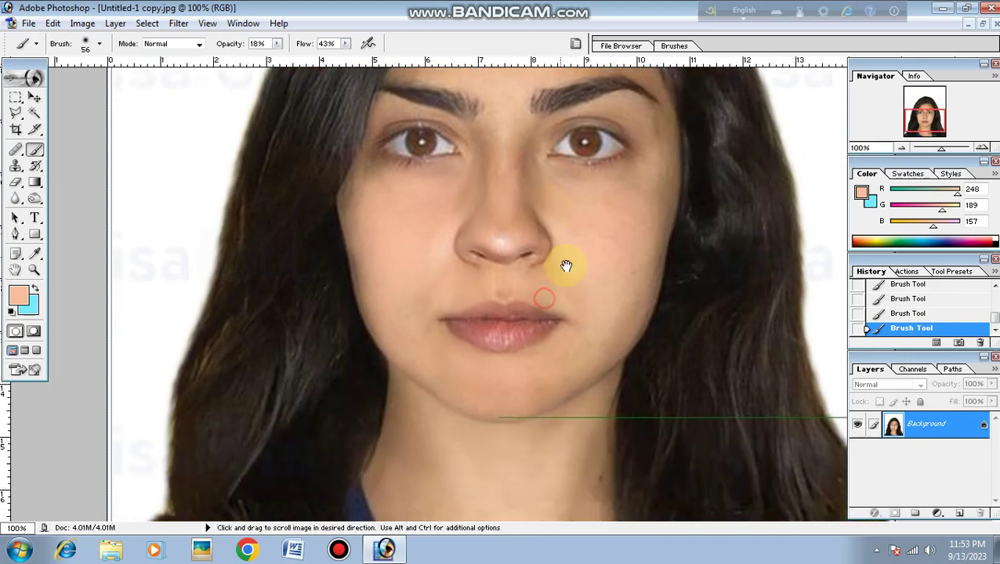
right_click(517, 378)
drag(582, 389, 590, 386)
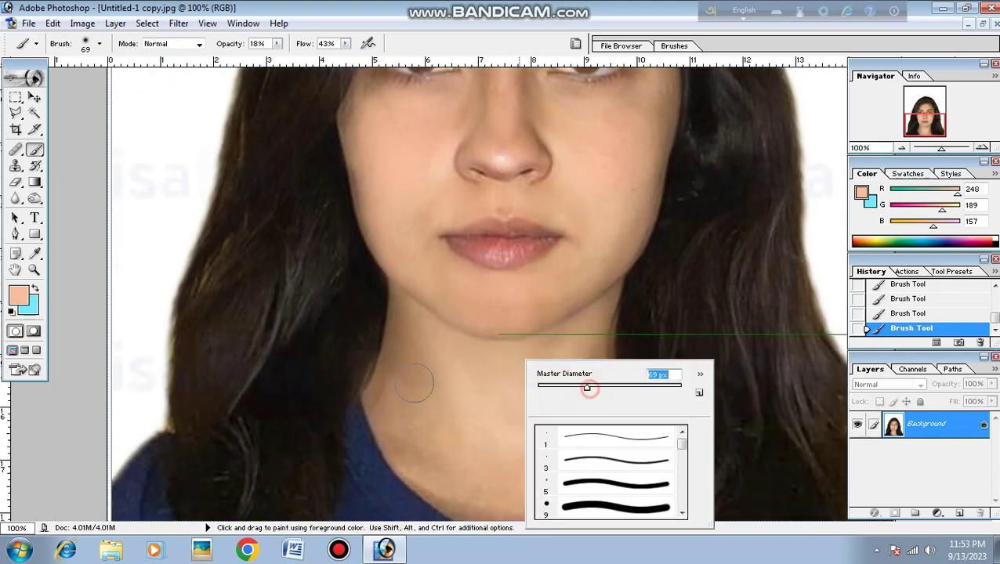
key(Return)
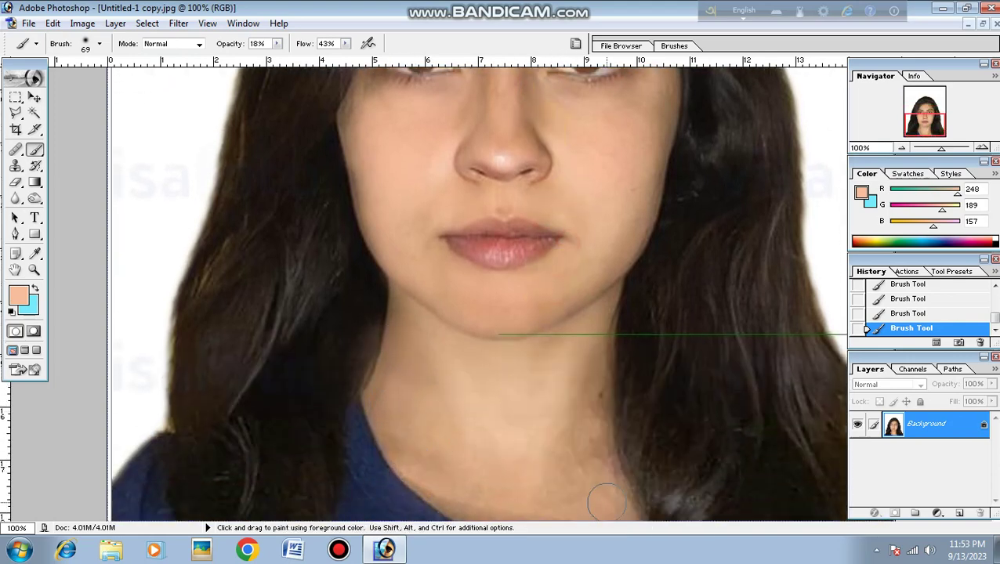
drag(353, 364, 357, 409)
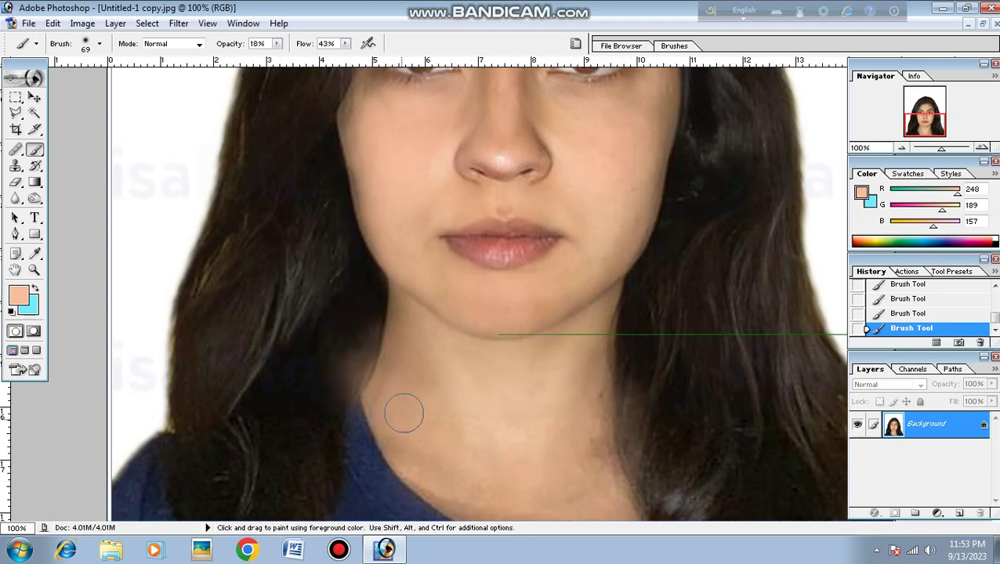
scroll(566, 309, up, 2)
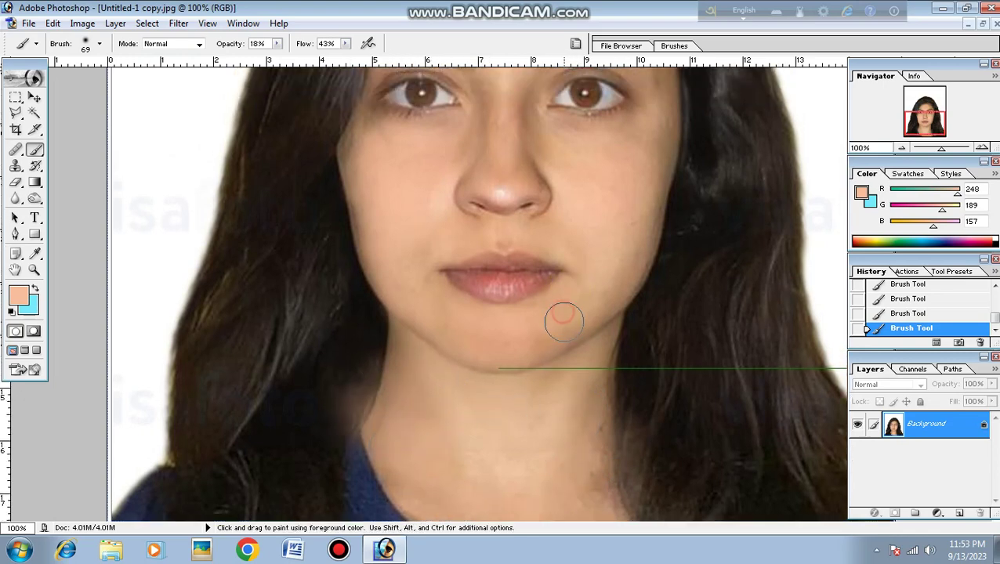
mouse_move(551, 332)
mouse_down()
mouse_move(427, 323)
mouse_move(555, 346)
mouse_move(440, 354)
mouse_move(449, 343)
mouse_move(424, 318)
mouse_up()
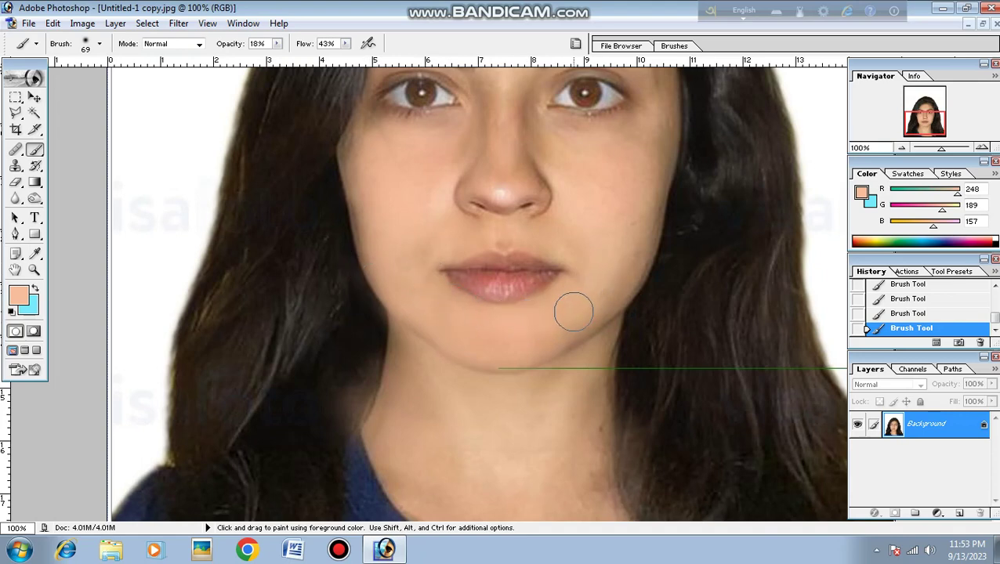
- Smooth the skin beside the left-hand eye and along the outer right-hand cheek with brush strokes
drag(613, 177, 534, 265)
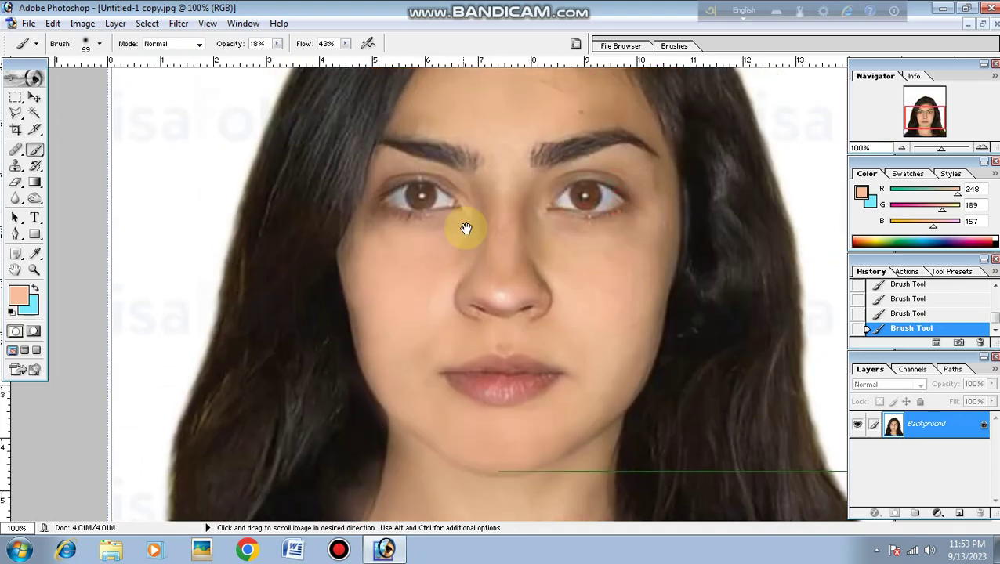
drag(466, 227, 446, 246)
drag(382, 232, 388, 261)
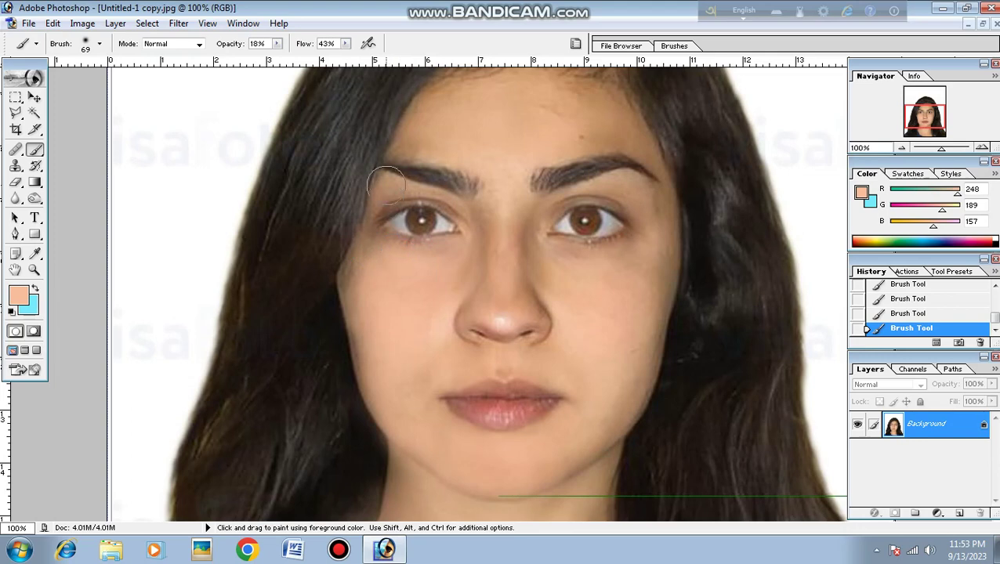
mouse_move(385, 185)
mouse_down()
mouse_move(375, 229)
mouse_move(376, 186)
mouse_move(361, 257)
mouse_up()
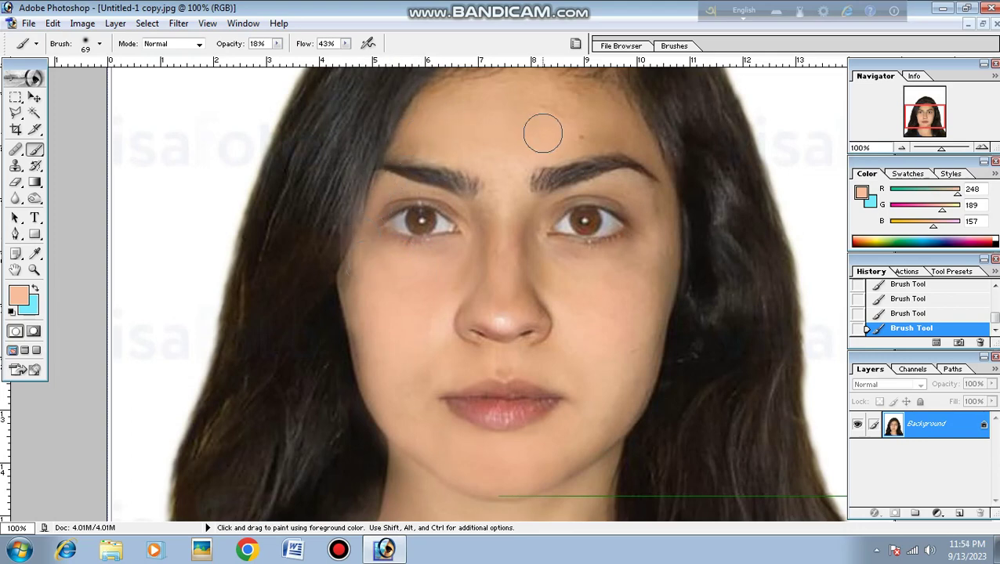
drag(662, 250, 653, 312)
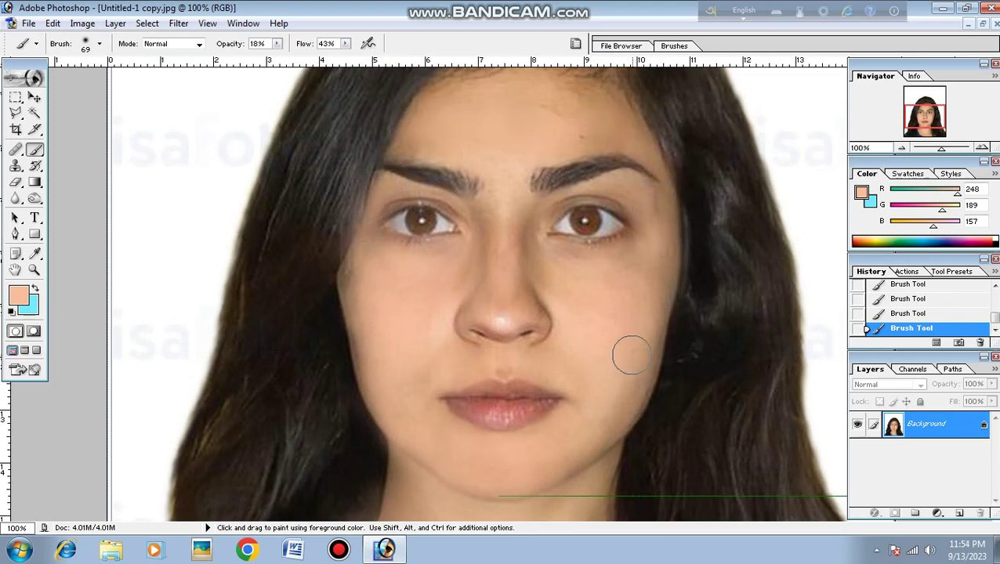
- Apply a Brightness/Contrast adjustment to the whole portrait with brightness +15 and contrast +10
key(ctrl+minus)
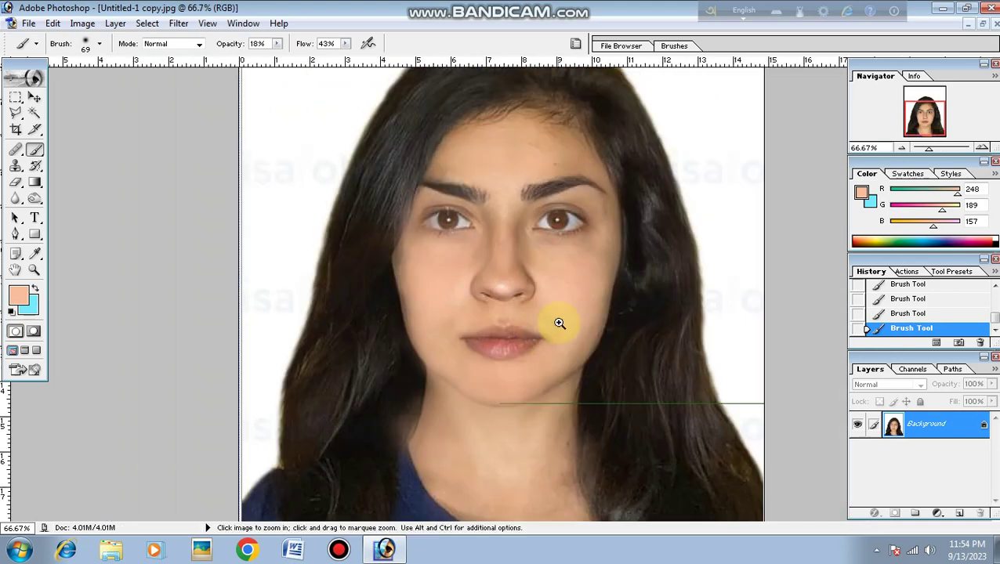
alt+click(554, 308)
alt+click(541, 322)
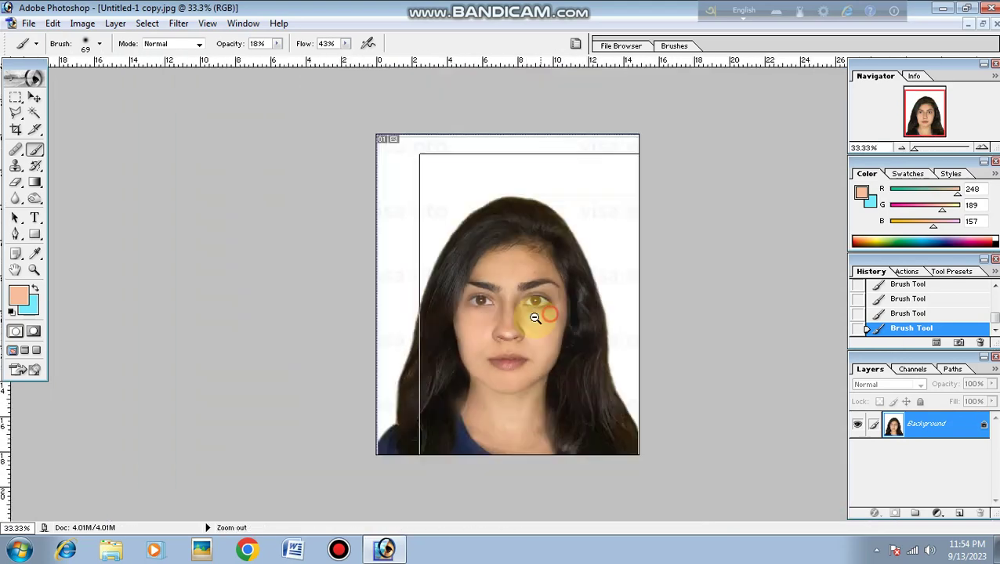
alt+click(535, 317)
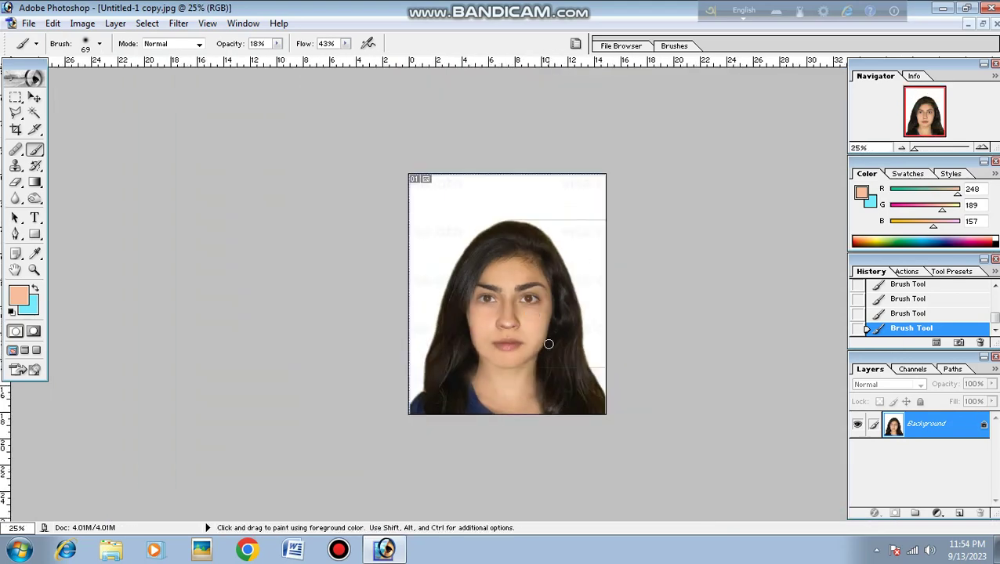
key(ctrl)
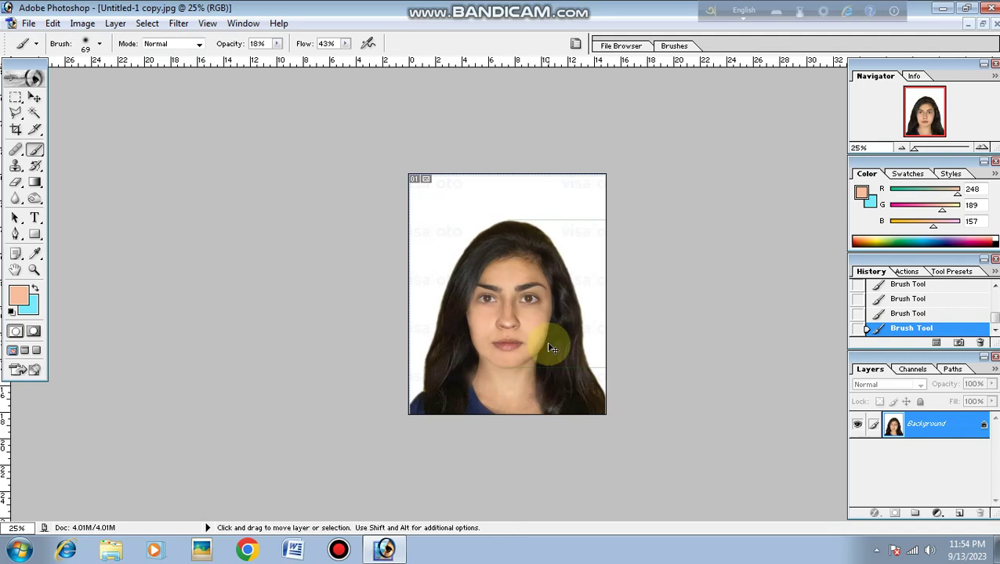
click(82, 23)
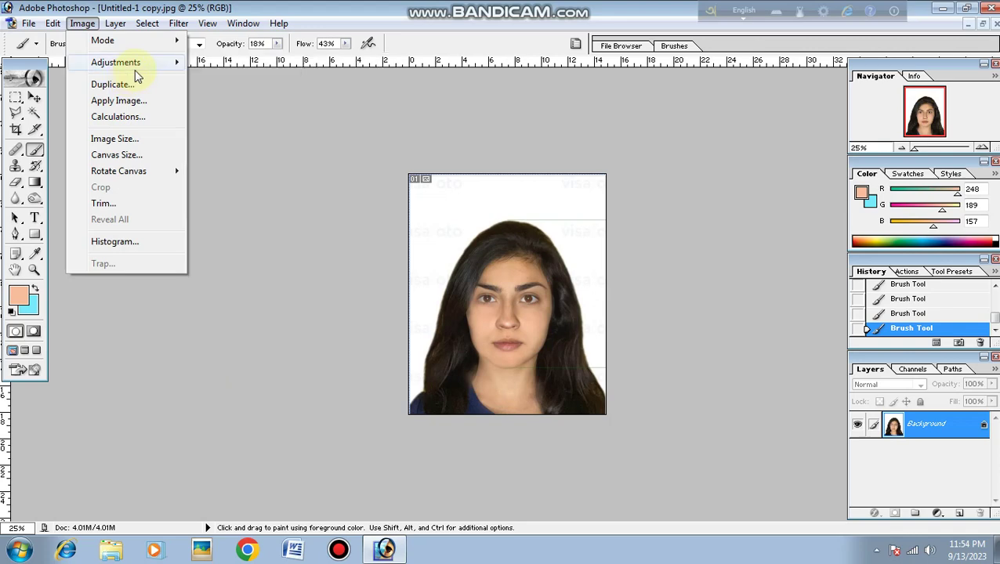
mouse_move(134, 71)
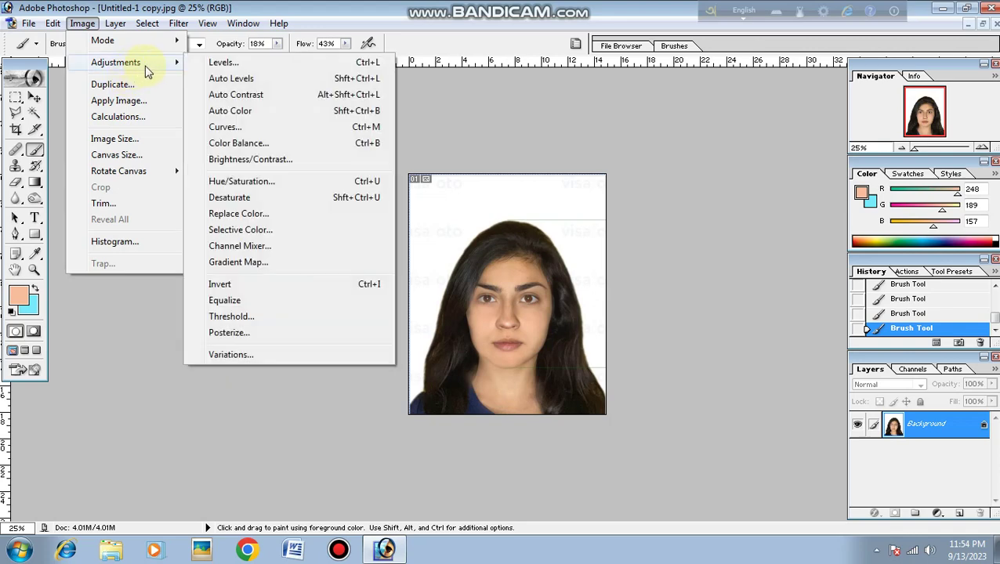
click(246, 163)
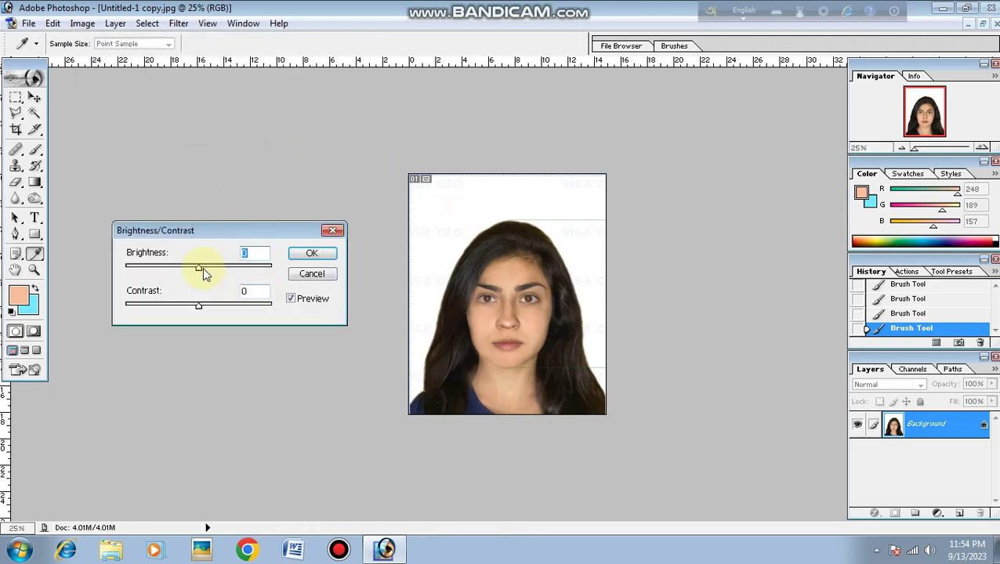
drag(201, 270, 210, 271)
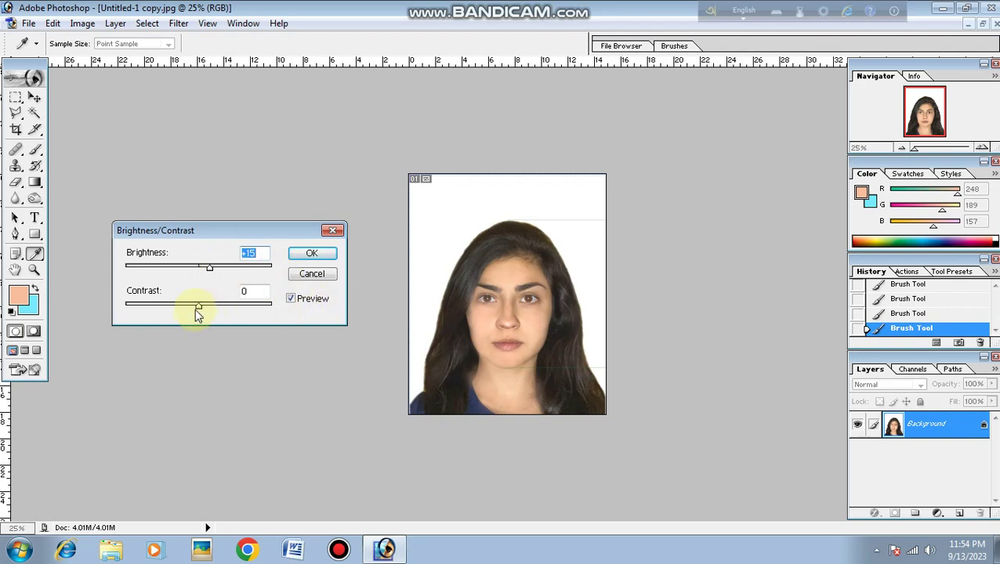
drag(198, 312, 206, 312)
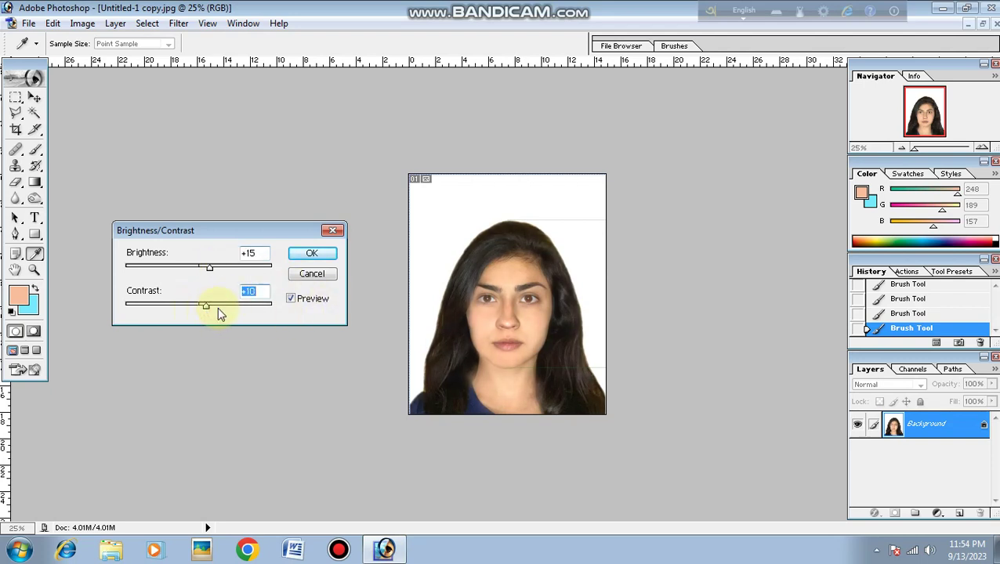
click(312, 254)
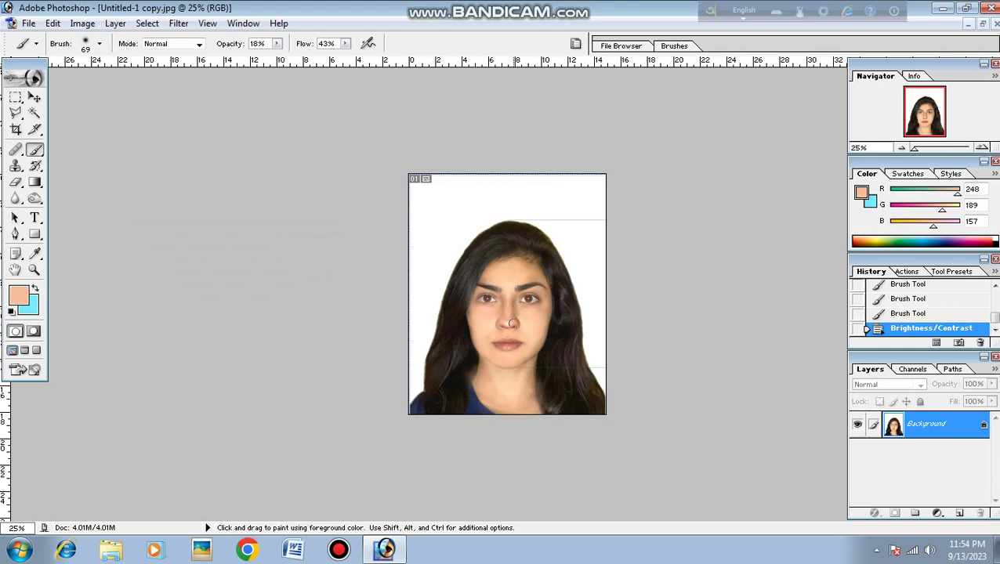
- Darken the irises of both eyes using the Burn tool with a 44 px brush diameter
key(ctrl+space)
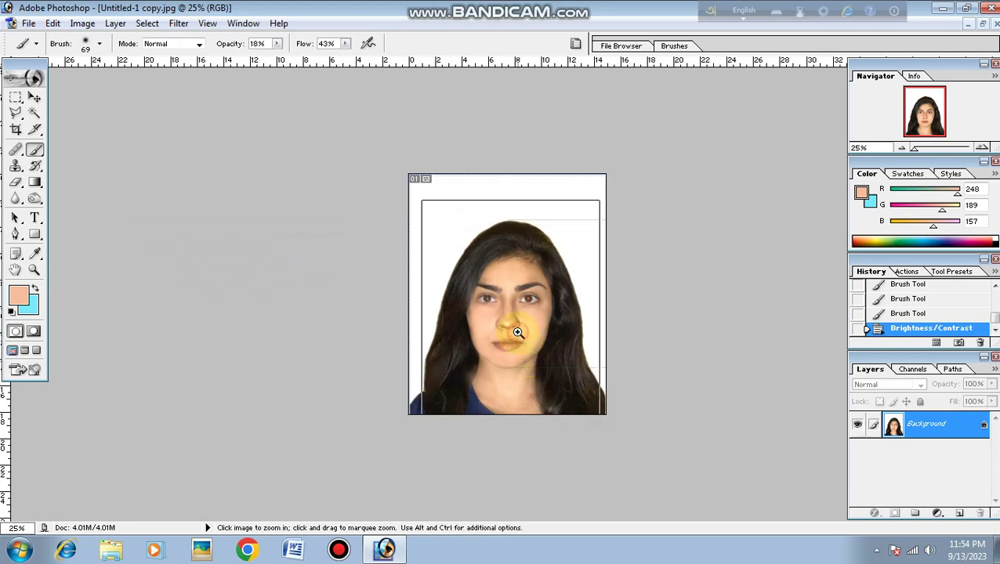
click(512, 329)
click(566, 349)
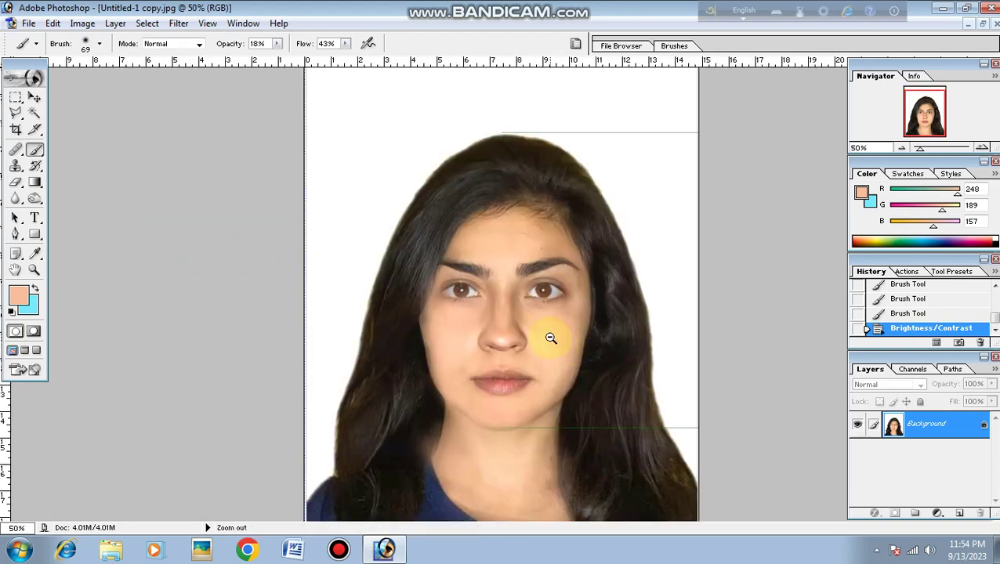
alt+click(551, 338)
ctrl+click(550, 337)
ctrl+click(552, 337)
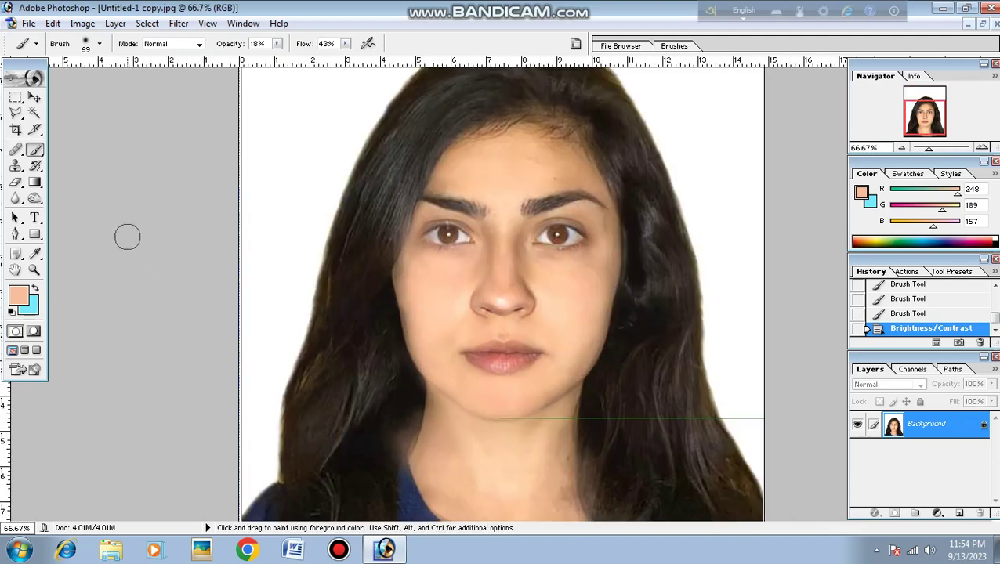
click(15, 168)
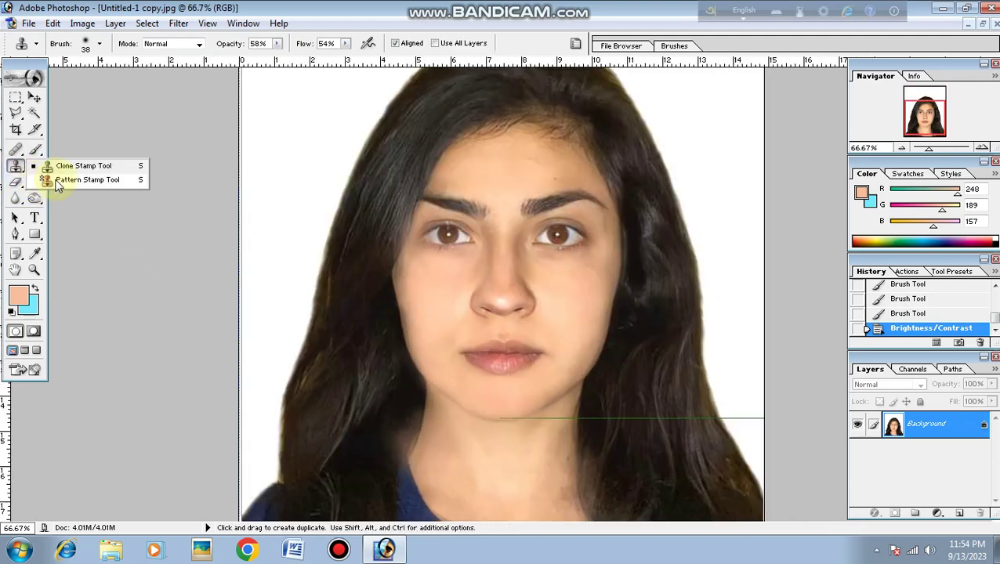
click(16, 170)
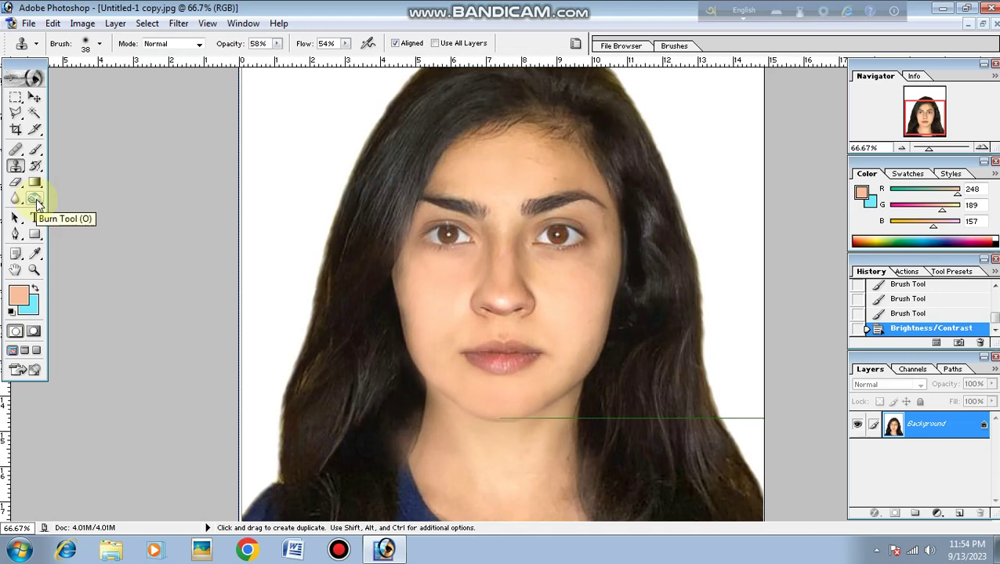
mouse_move(37, 202)
mouse_down()
mouse_move(77, 220)
mouse_move(90, 211)
mouse_up()
right_click(474, 272)
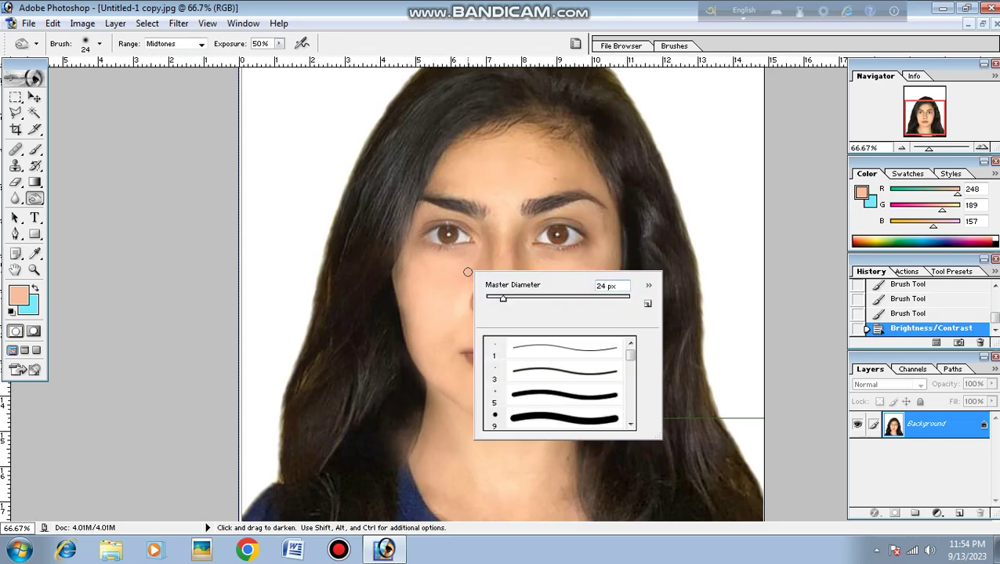
drag(507, 298, 516, 298)
click(447, 235)
click(447, 236)
click(448, 235)
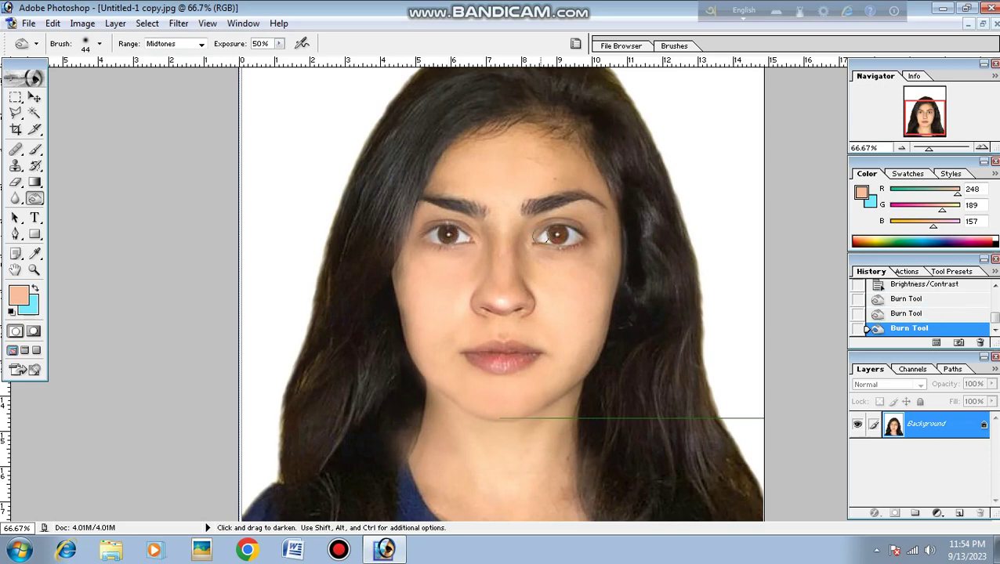
click(558, 235)
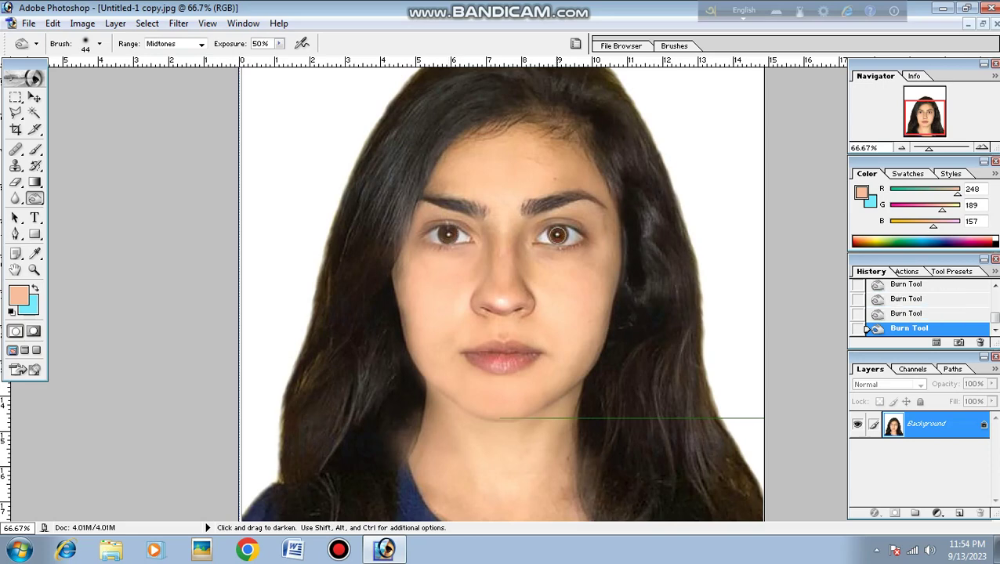
- Brighten the portrait with a Curves adjustment on the RGB channel, raising the midtones at input 115 to output 137
ctrl+alt+click(453, 268)
ctrl+alt+click(453, 268)
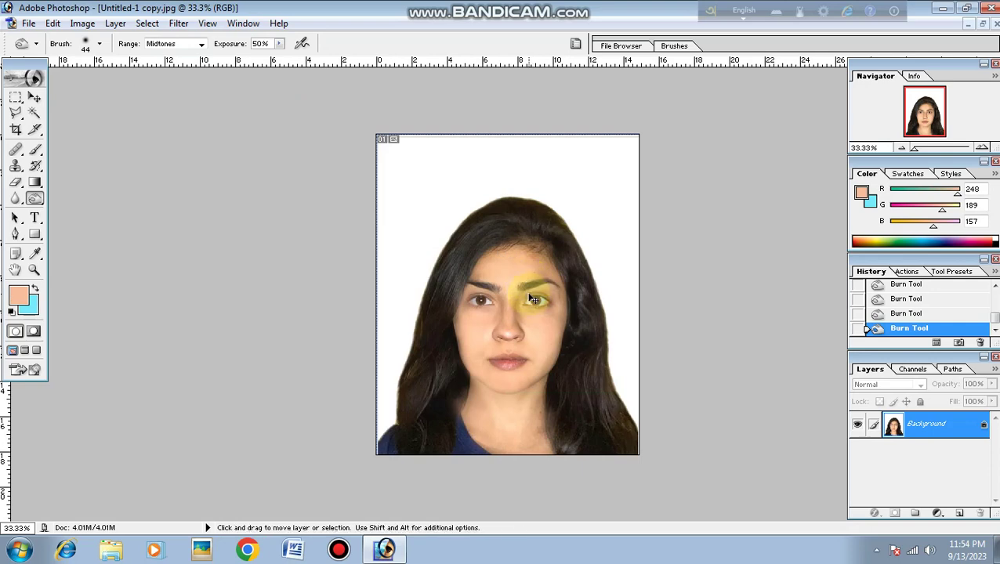
key(ctrl+m)
drag(703, 256, 703, 244)
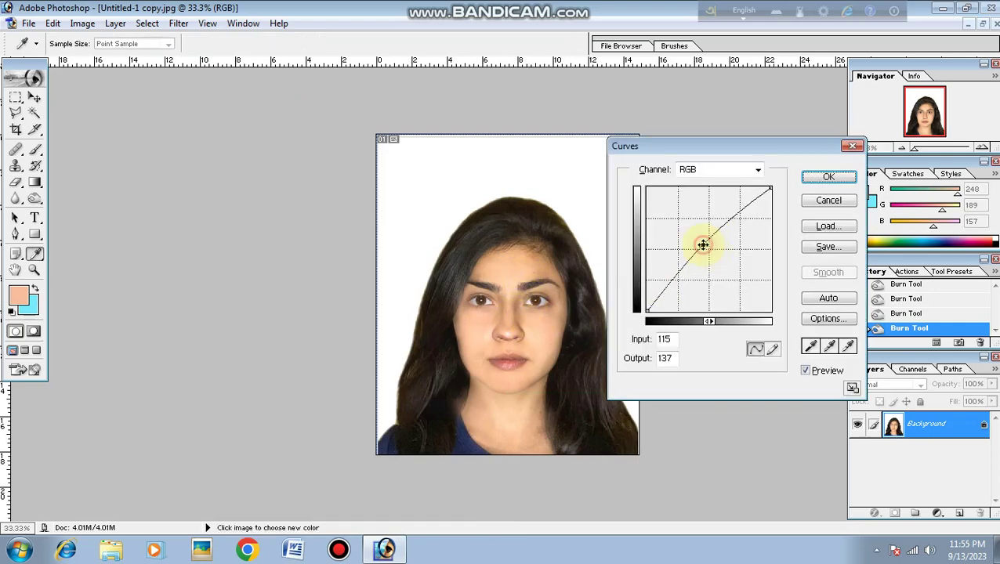
click(827, 178)
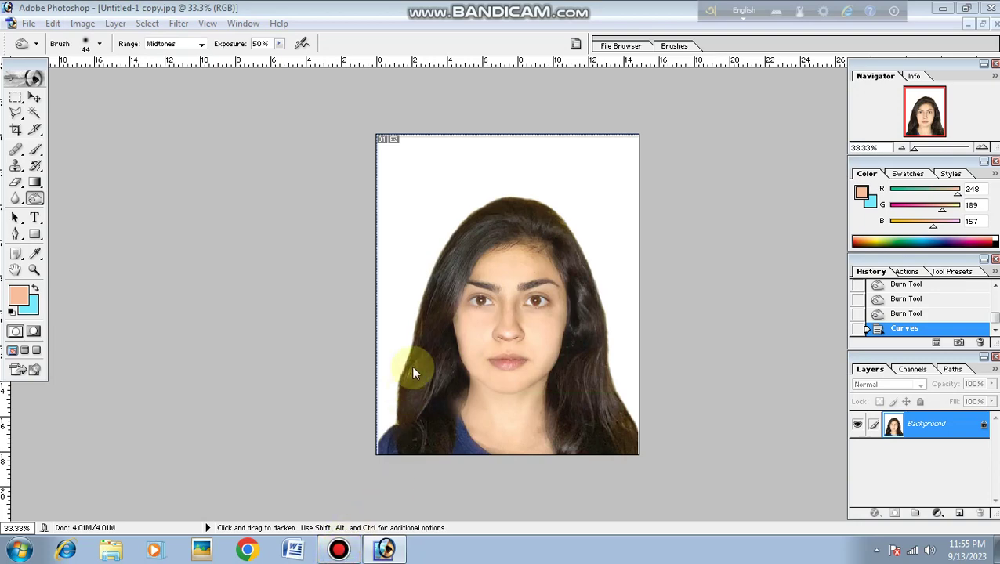
click(339, 548)
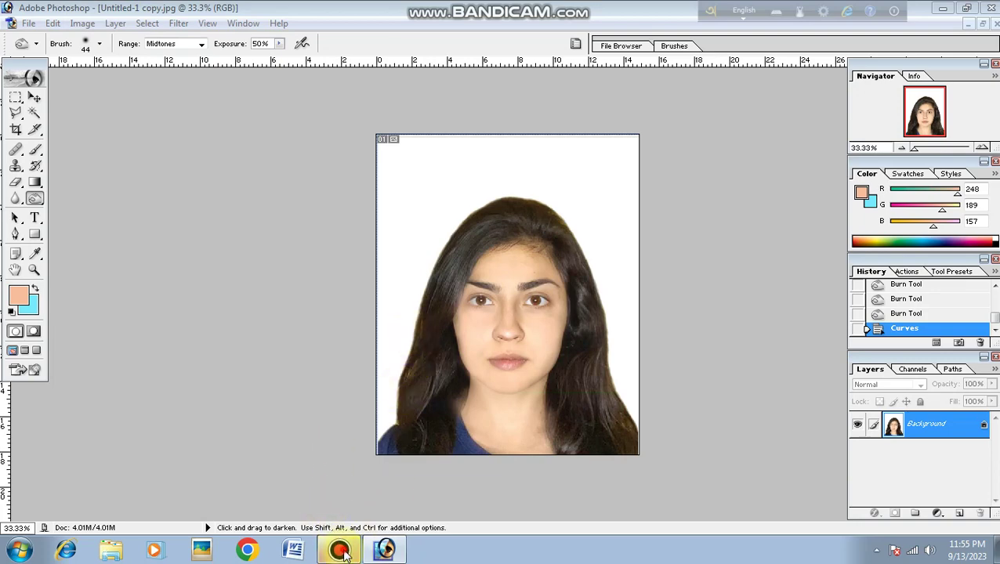